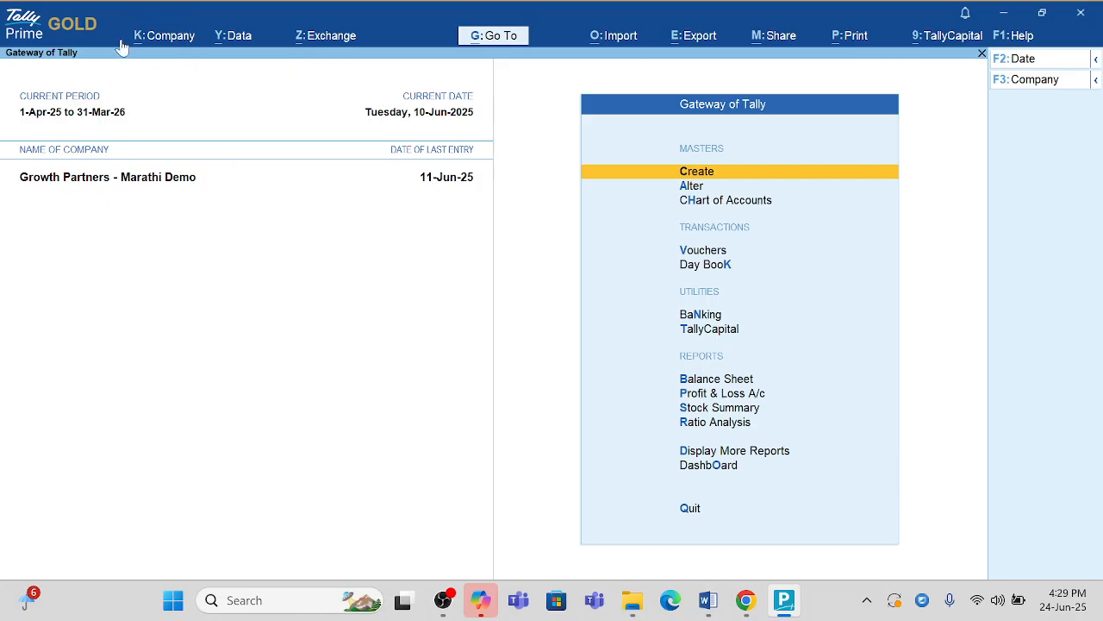
Open the company's security and user access settings and save them with user access control set to Yes.
click(168, 41)
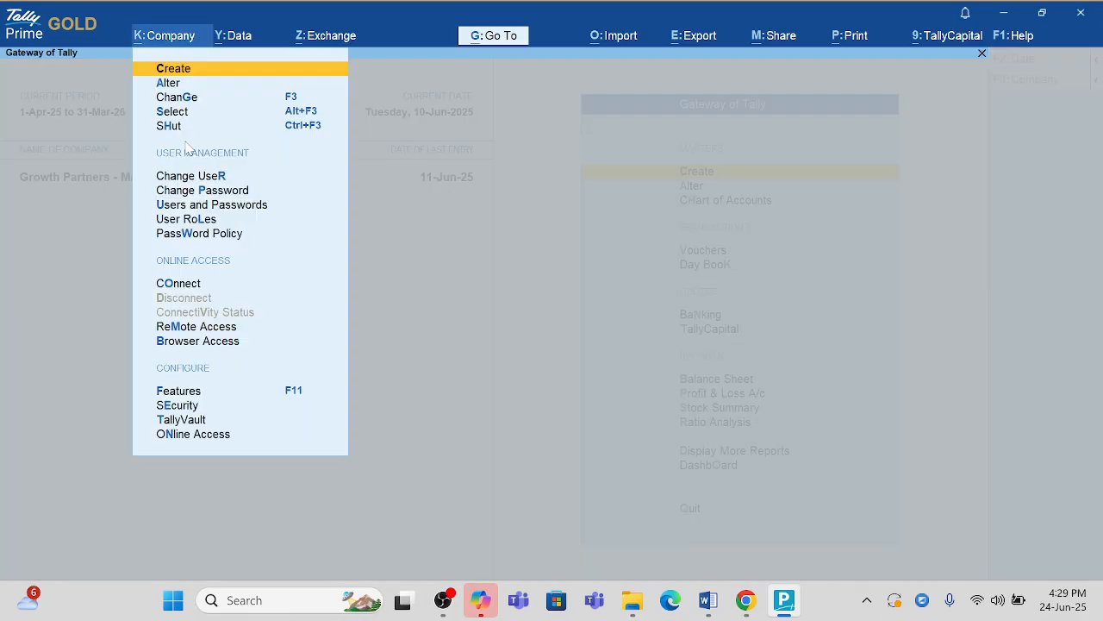
click(177, 406)
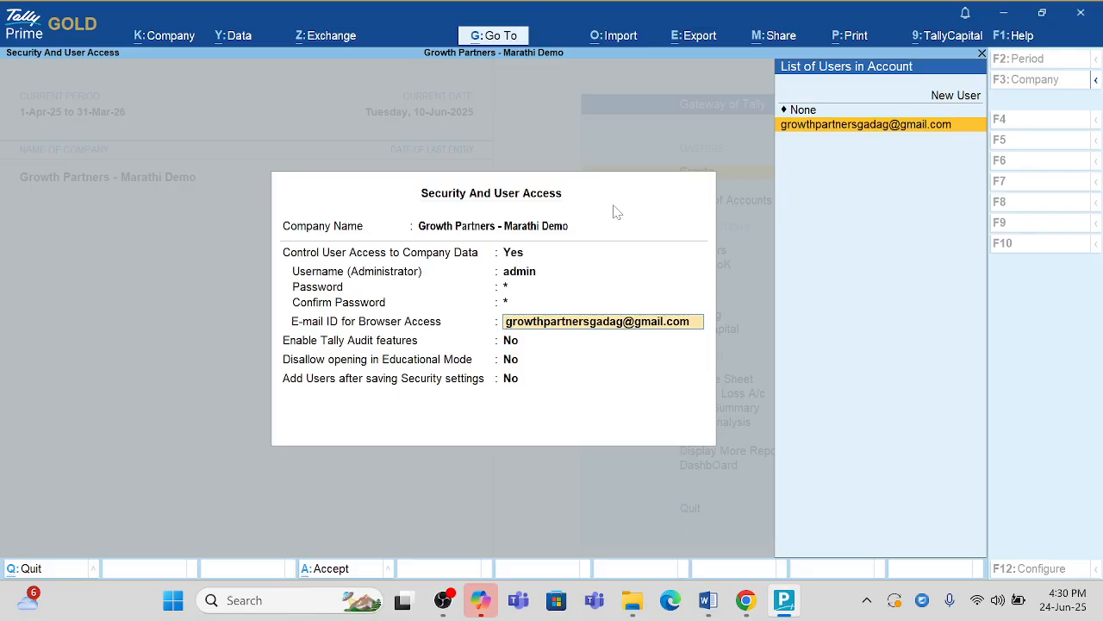
key(ctrl+a)
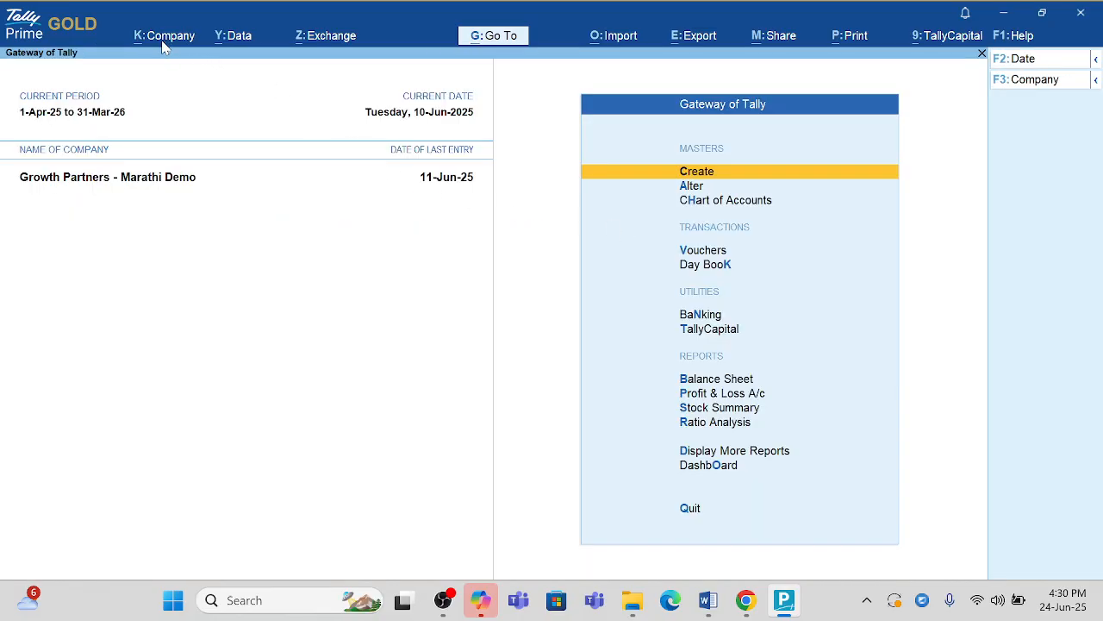
Open the Accountant security level from the company's user roles for editing.
click(163, 41)
key(Down)
key(Down)
key(Down)
key(Down)
key(Down)
key(Down)
key(Down)
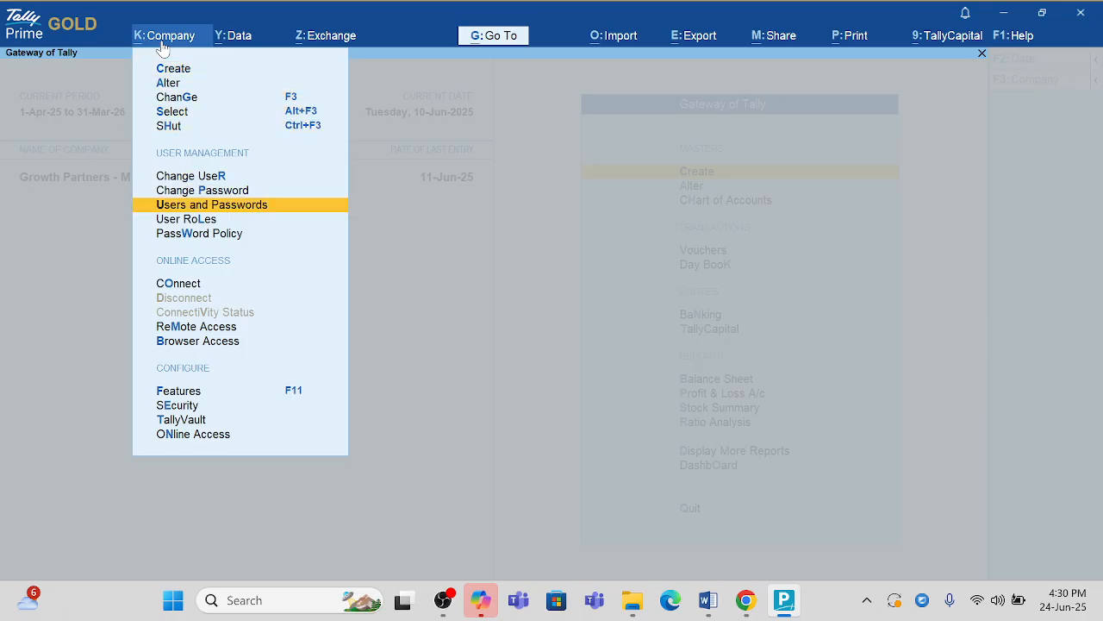
key(Down)
key(Return)
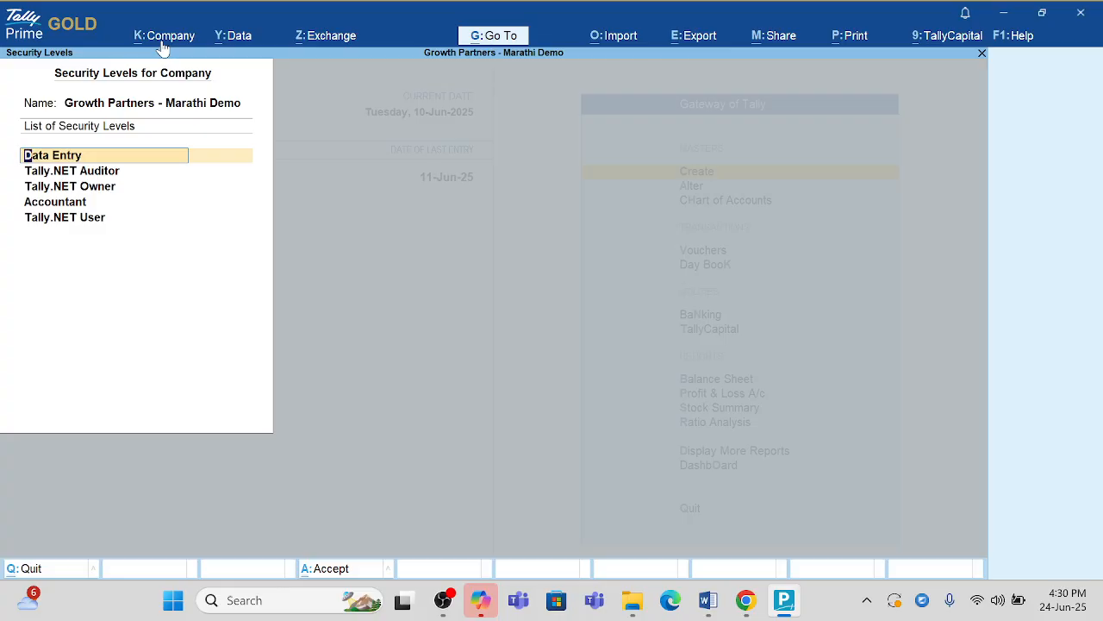
key(Down)
key(Down)
key(Down)
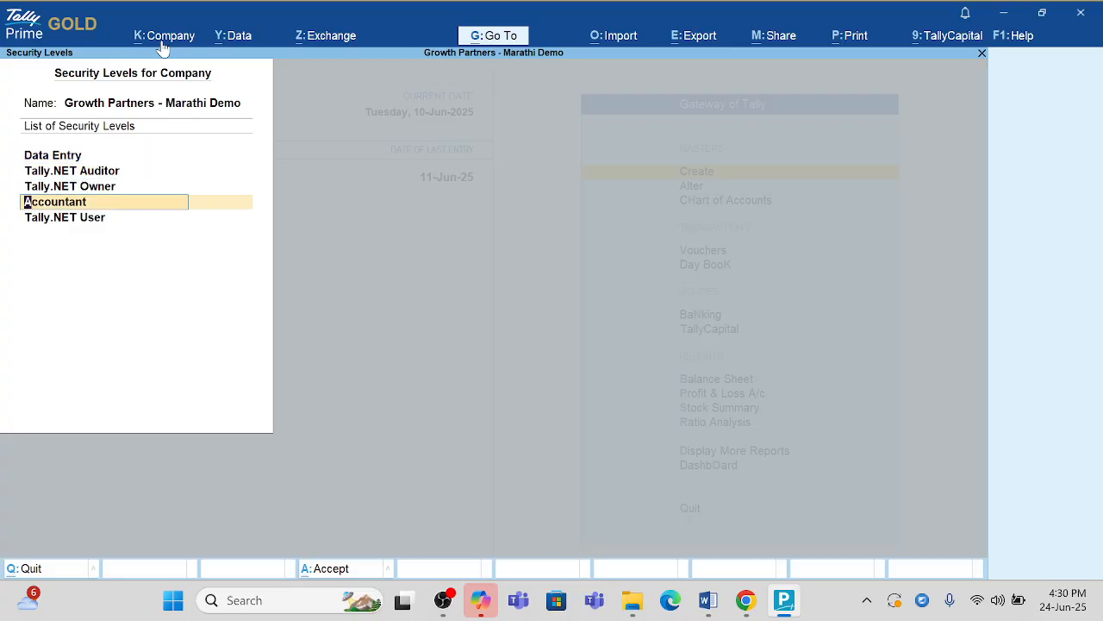
key(Return)
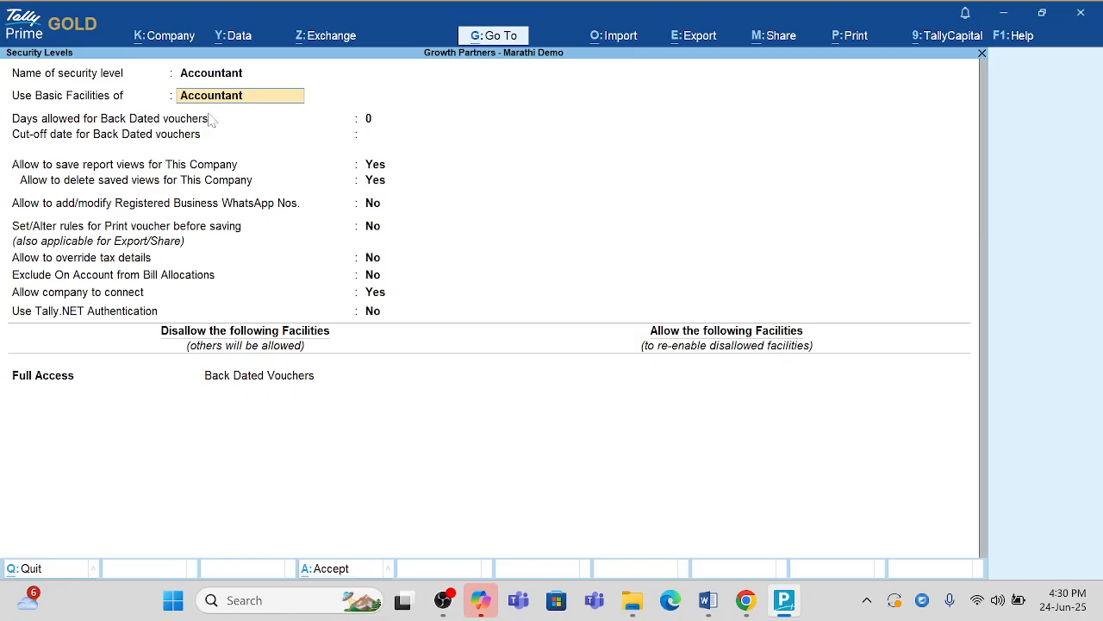
Keep the Accountant level's basic facilities, 0 days for back dated vouchers and the remaining permission settings, proceeding to the disallowed facilities.
key(Return)
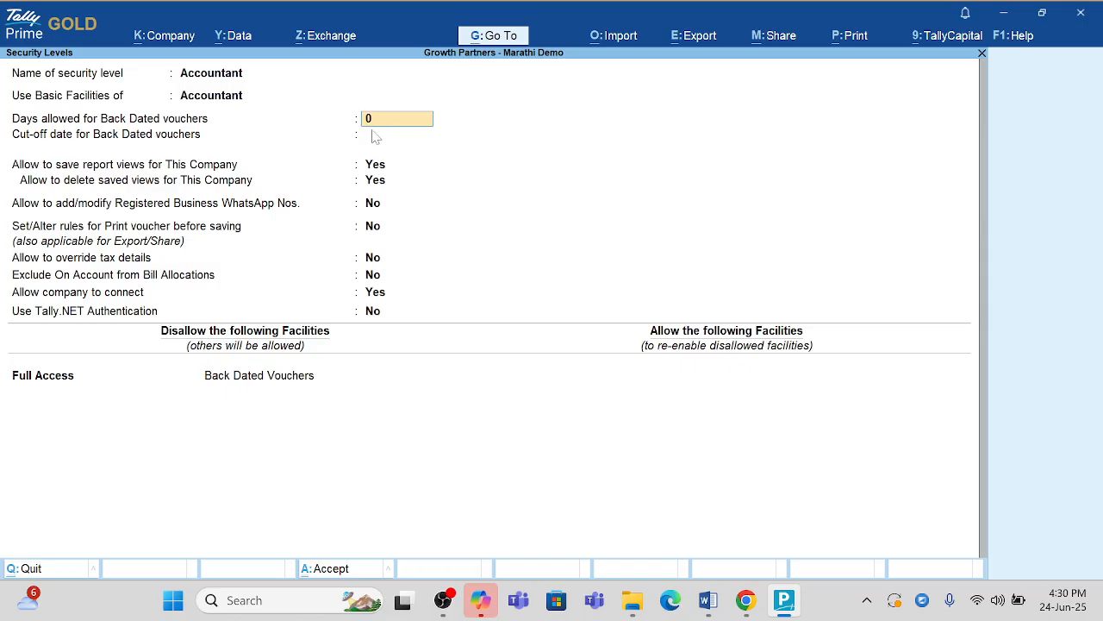
key(Return)
key(Return)
key(Return)
key(Return)
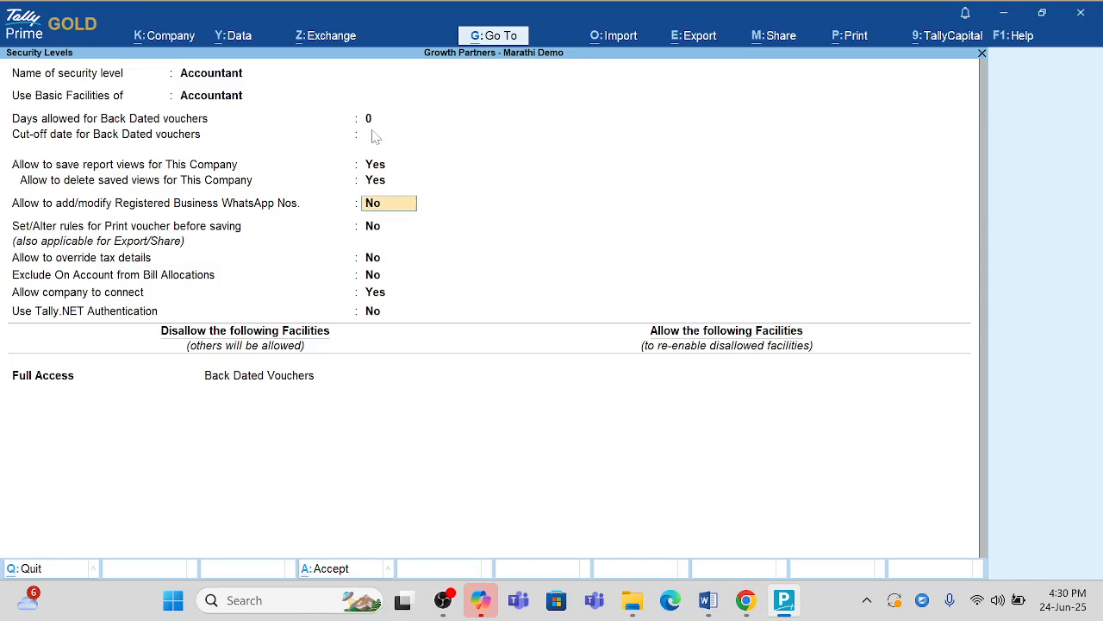
key(Return)
key(Return)
key(Return)
key(Return)
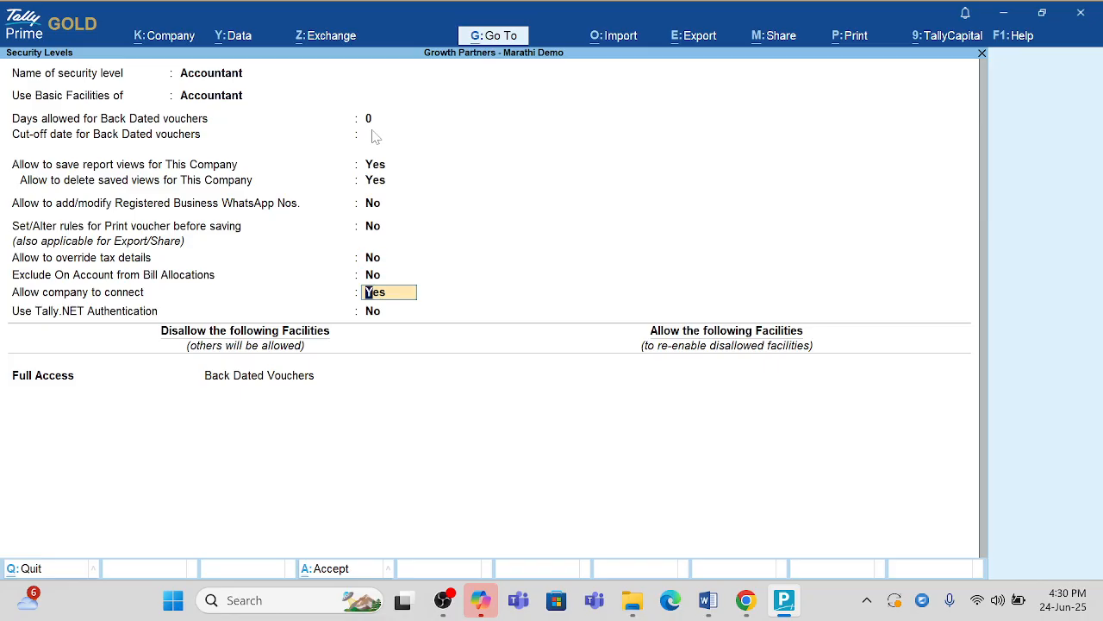
key(Return)
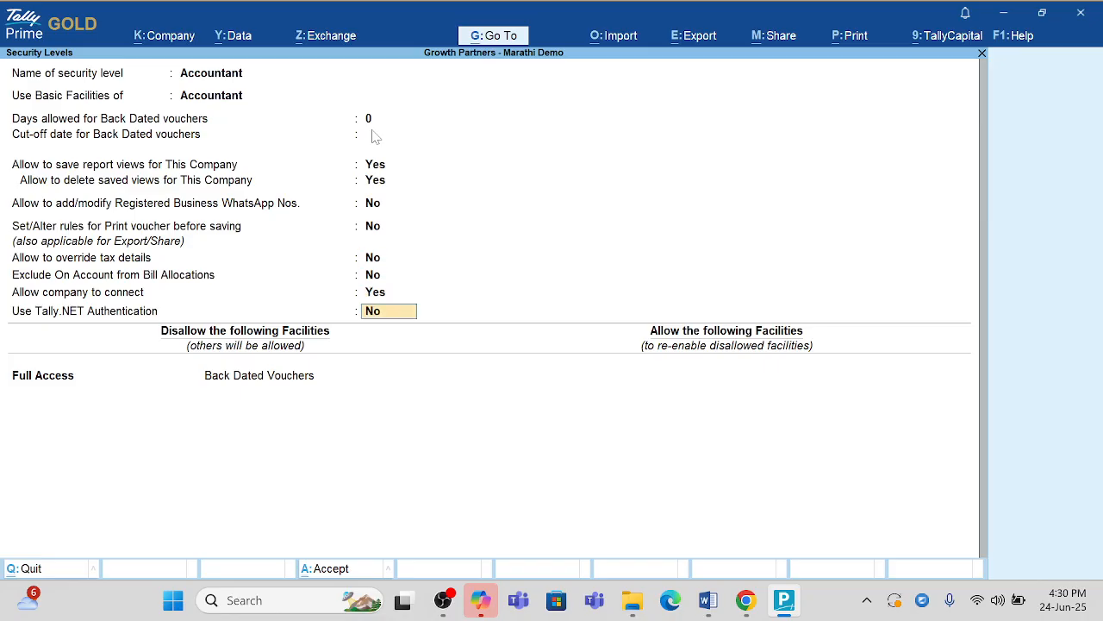
key(Return)
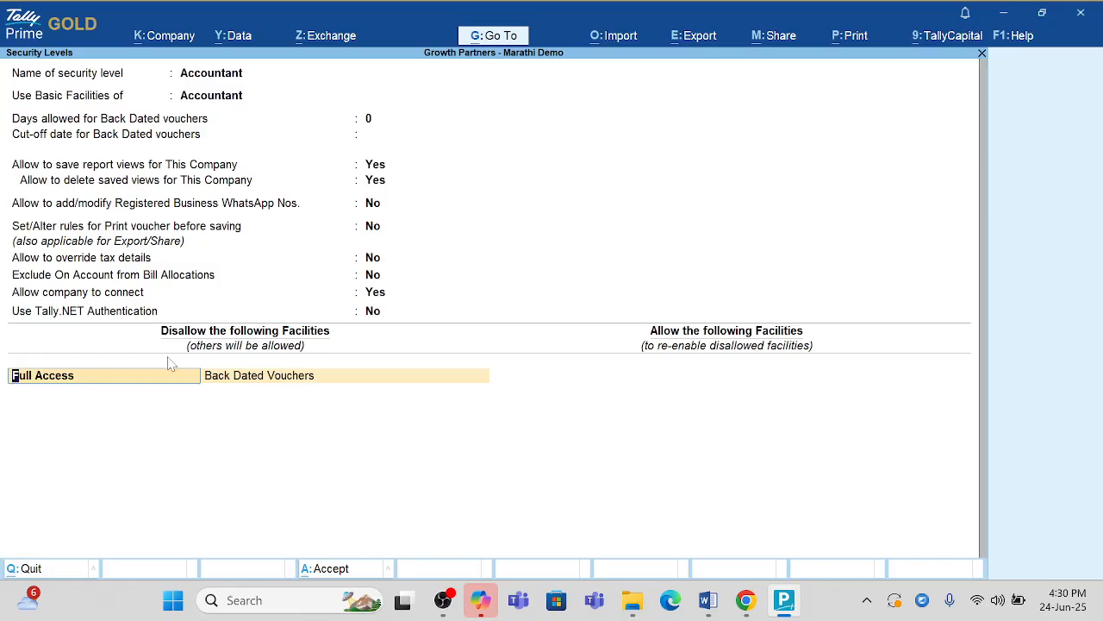
Set the disallowed access type for Back Dated Vouchers to Create/Alter in the Accountant level and save the security levels.
key(BackSpace)
key(Down)
key(Down)
key(Down)
key(Down)
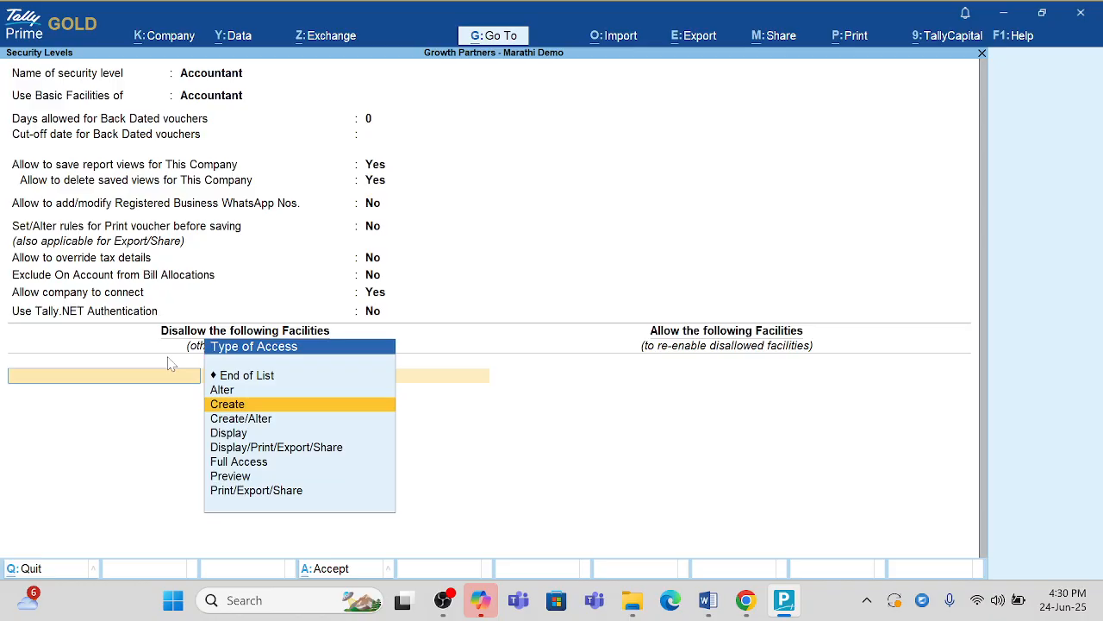
key(Return)
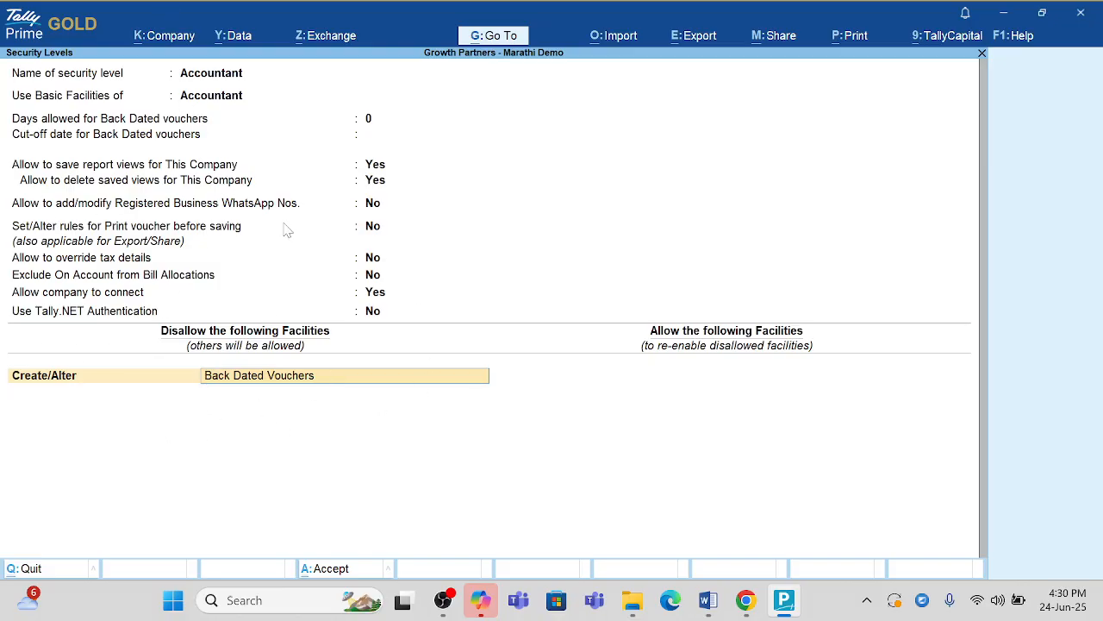
key(Return)
key(Return)
key(Return)
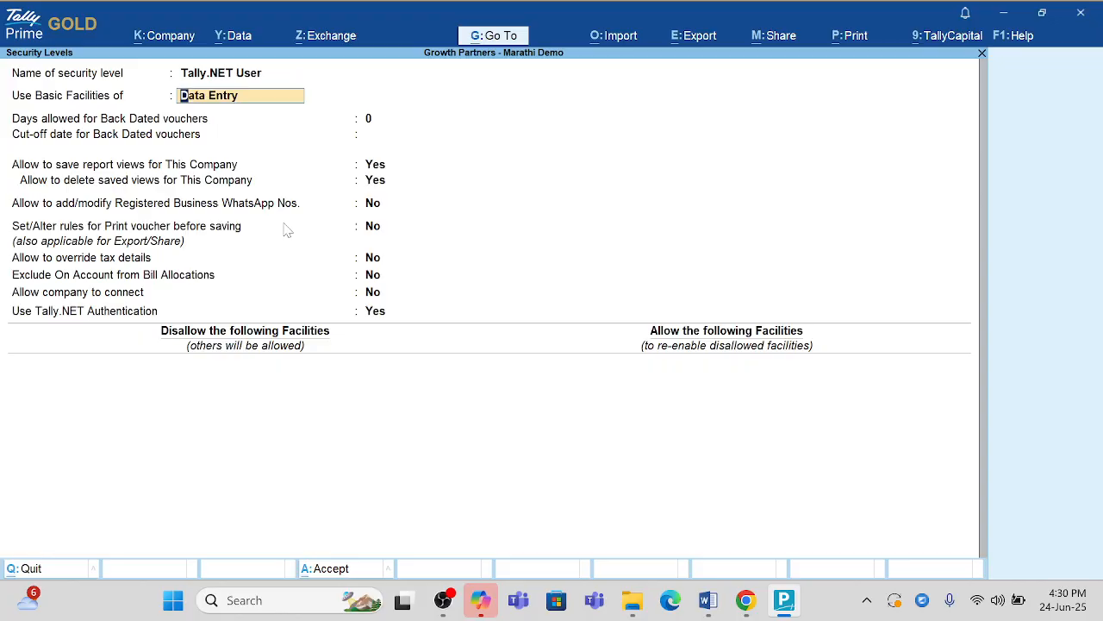
key(Escape)
key(ctrl+a)
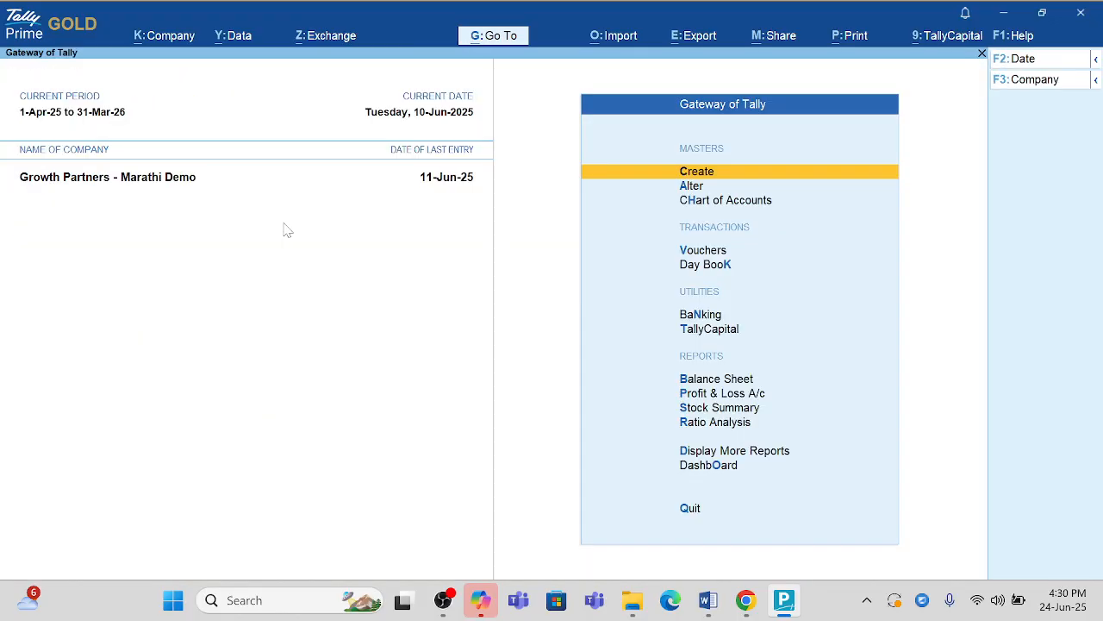
Open the company's users and passwords list and go to the empty row below the Data Entry user.
click(185, 36)
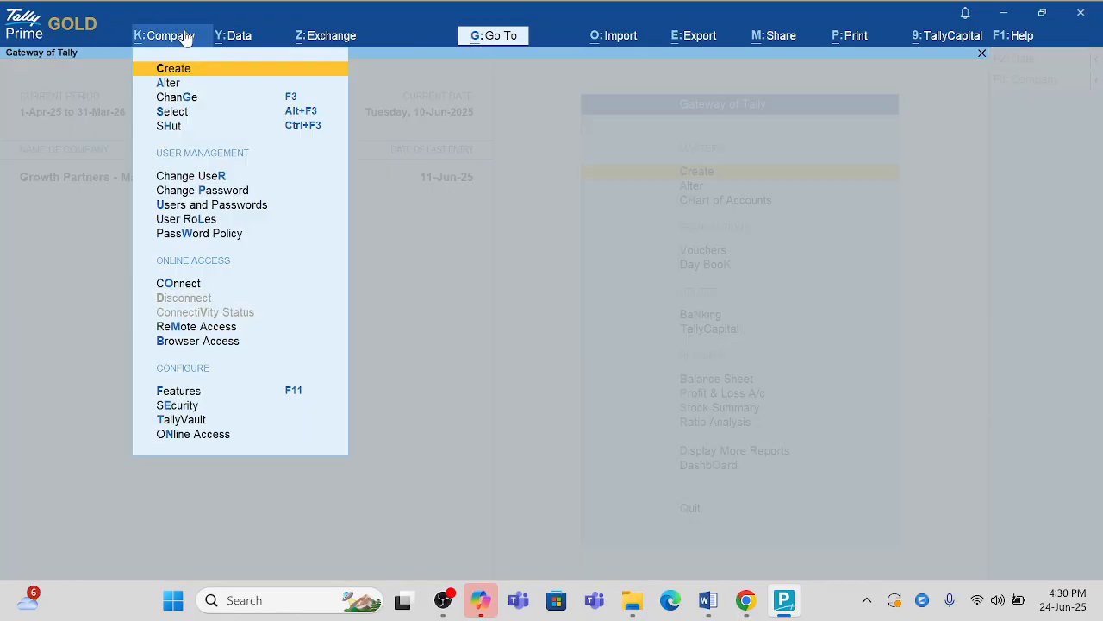
key(Down)
key(Down)
key(Down)
key(Down)
key(Down)
key(Down)
key(Down)
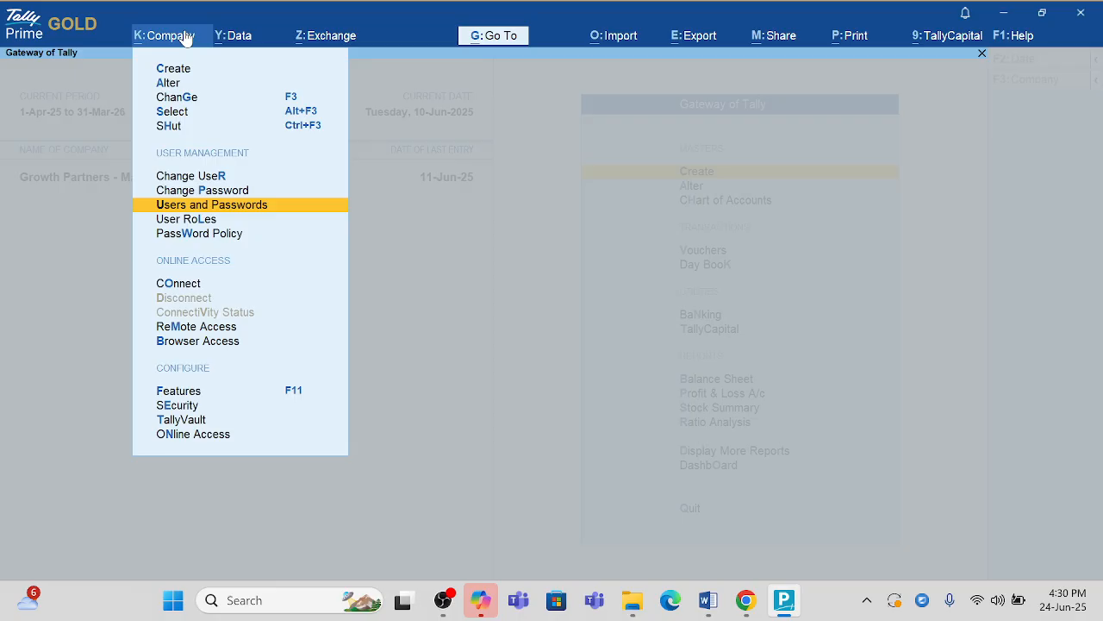
key(Return)
key(Return)
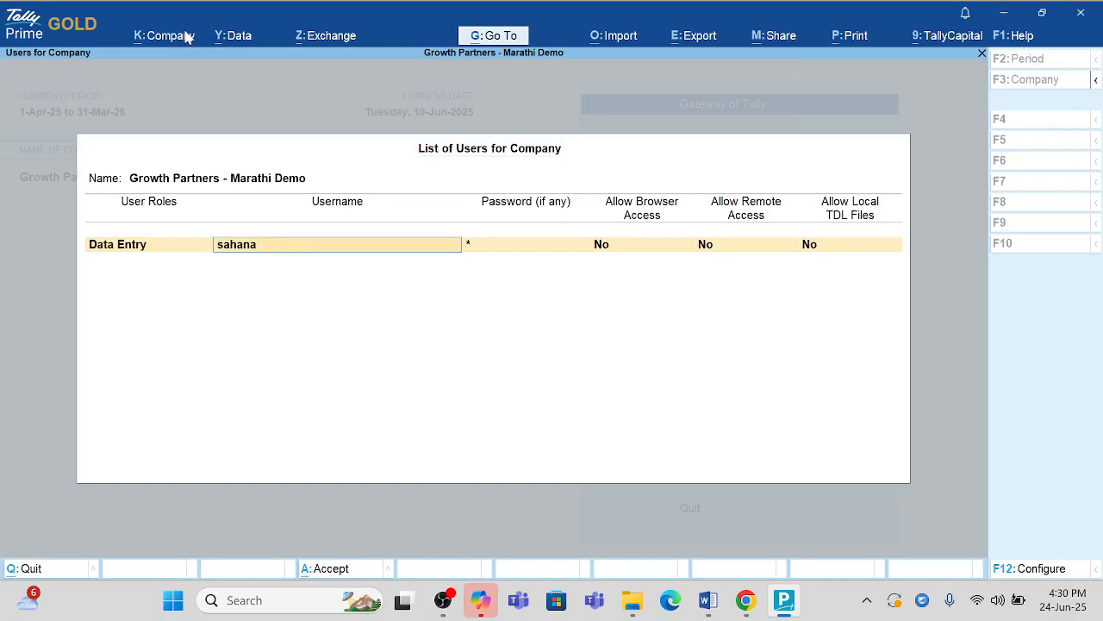
key(Return)
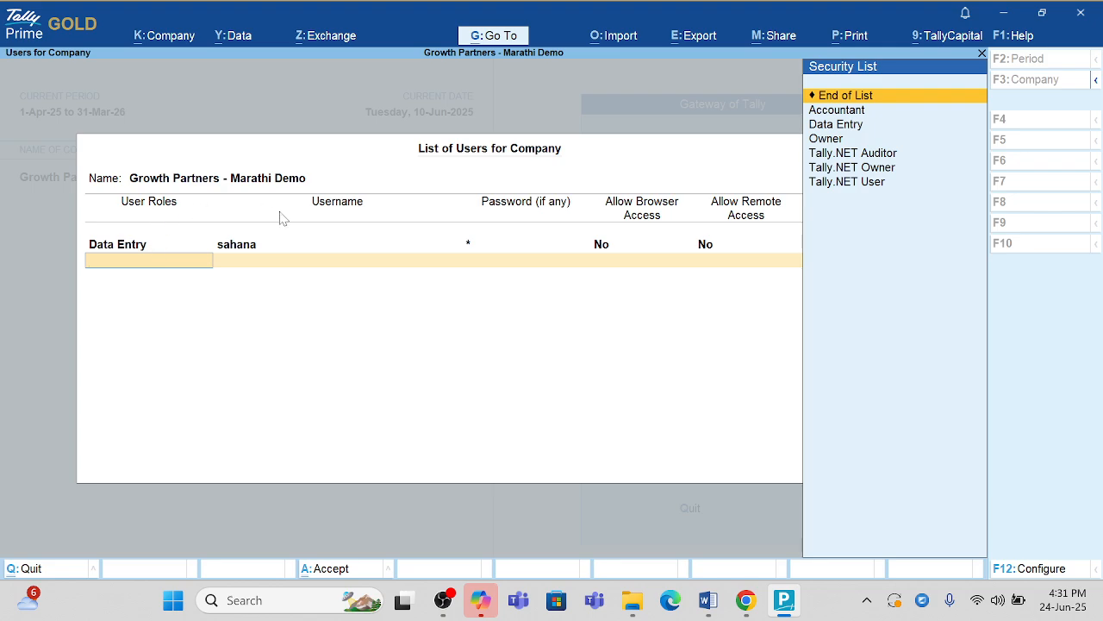
Add a user with the Accountant role, enter the username and password, and save the user list.
key(Down)
key(Return)
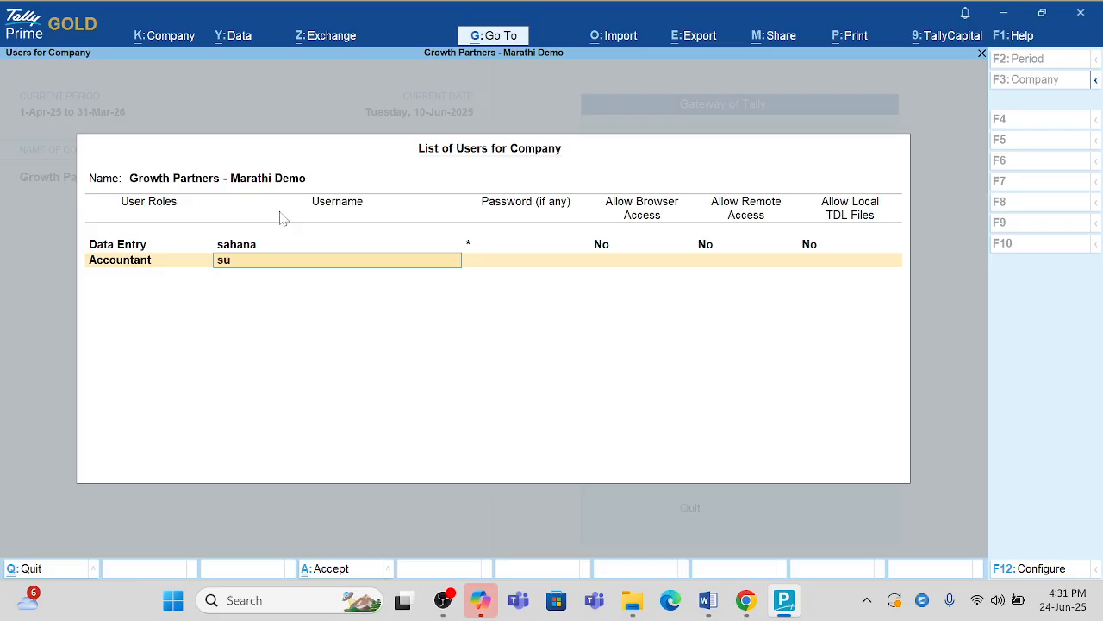
text(sudha)
key(Return)
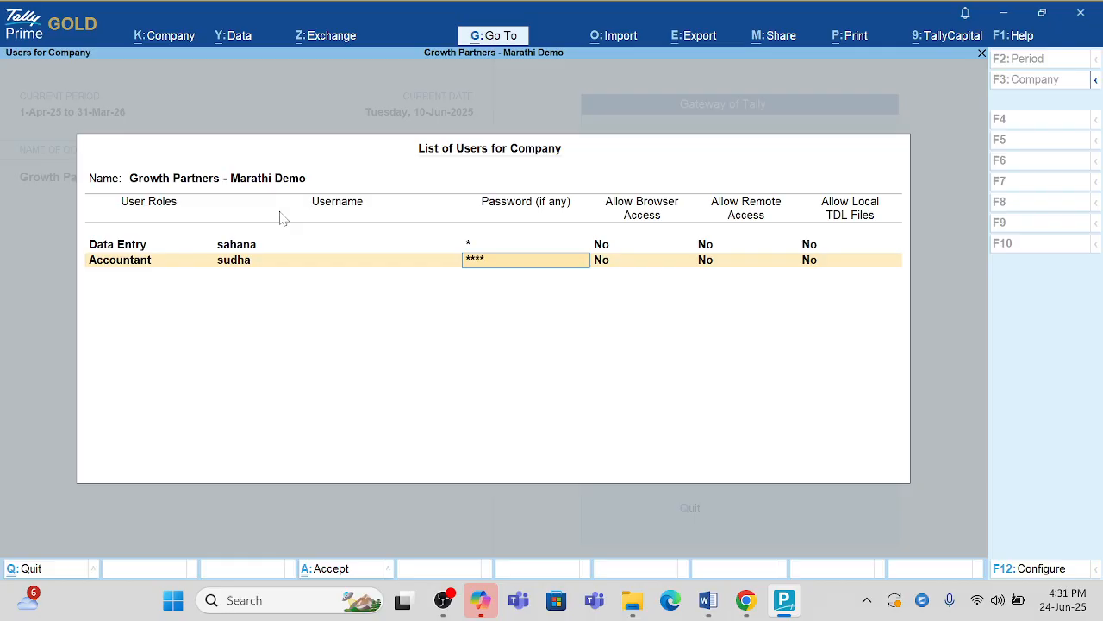
key(Return)
key(Return)
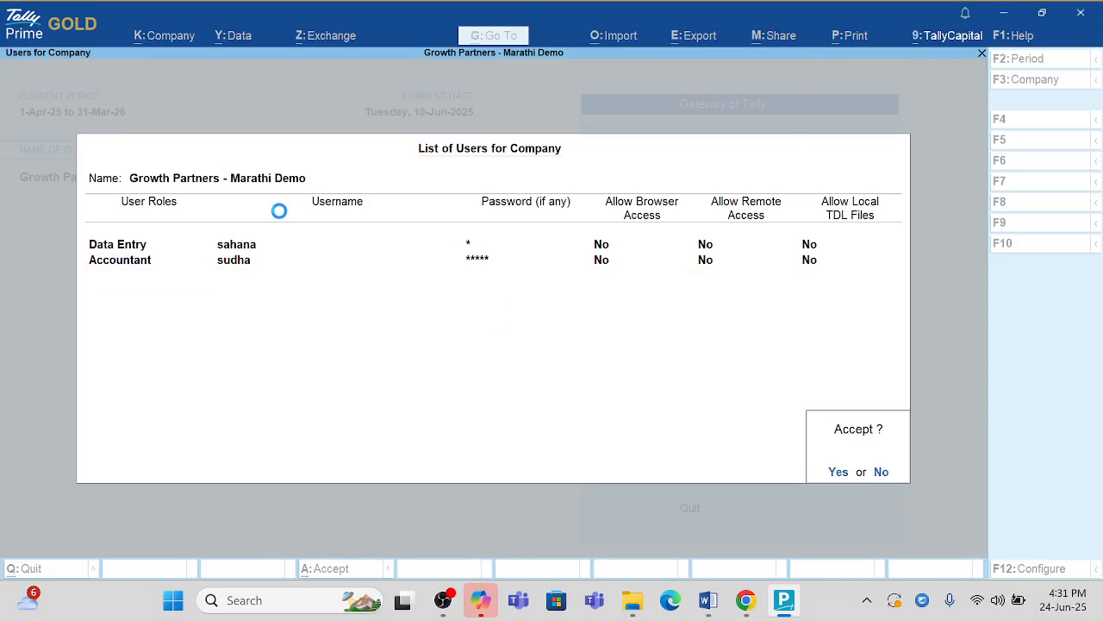
key(Return)
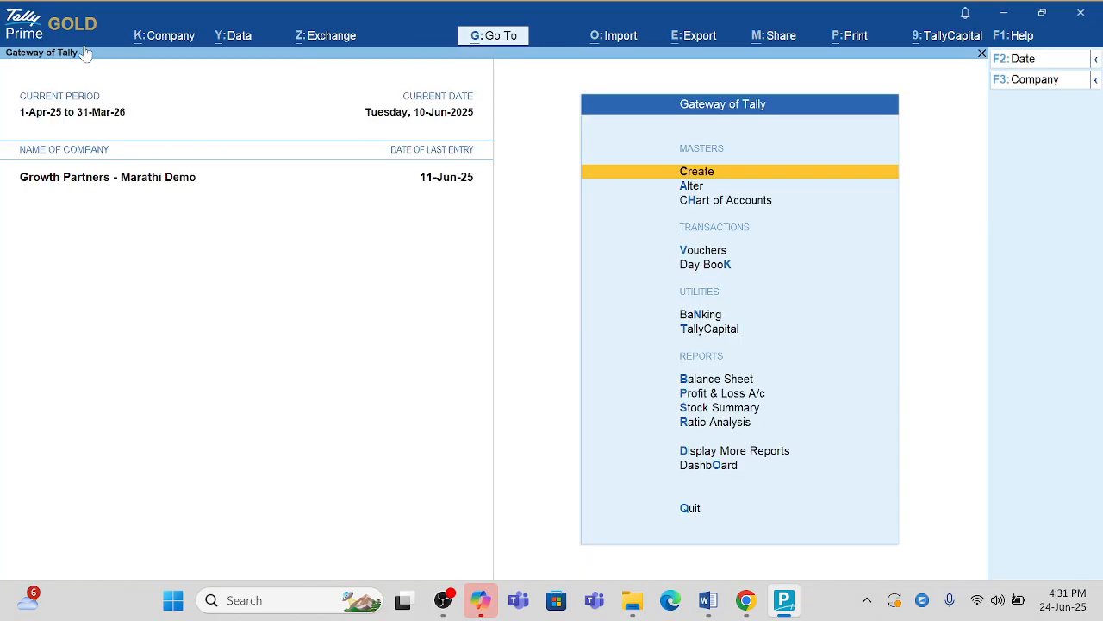
Change the logged-in user to the new Accountant user by entering that user's username and password.
click(176, 44)
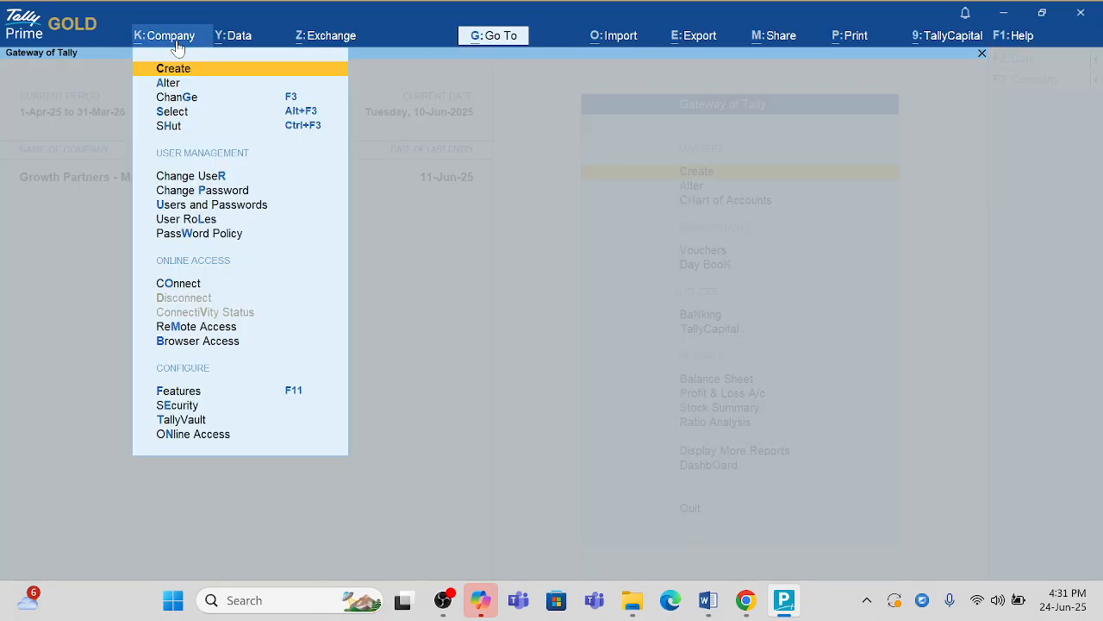
key(Down)
key(Down)
key(Down)
key(Down)
key(Down)
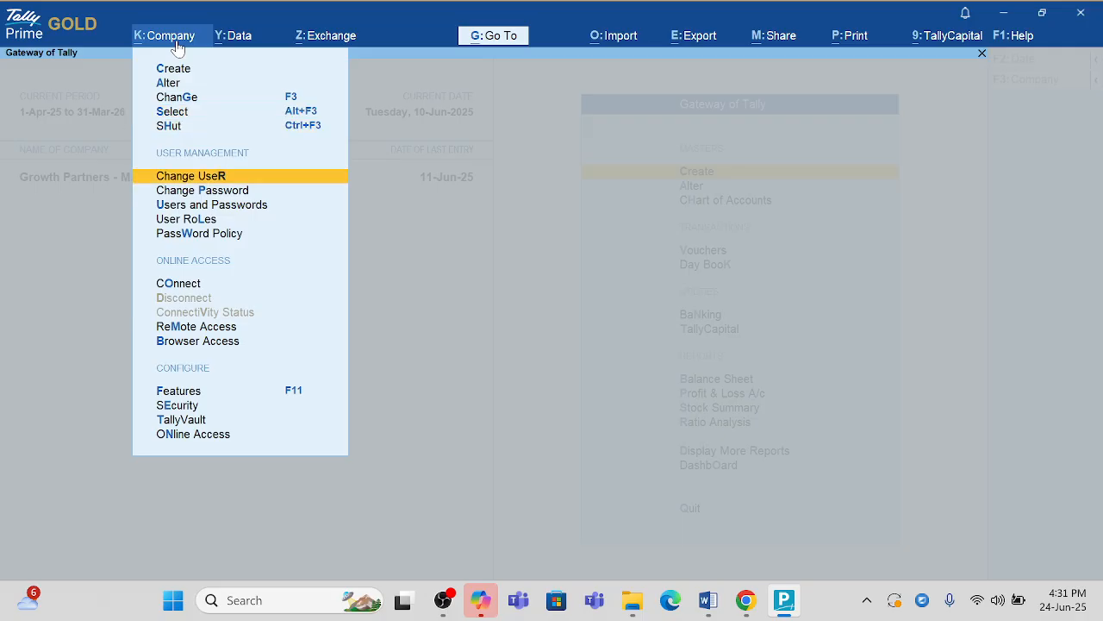
key(Return)
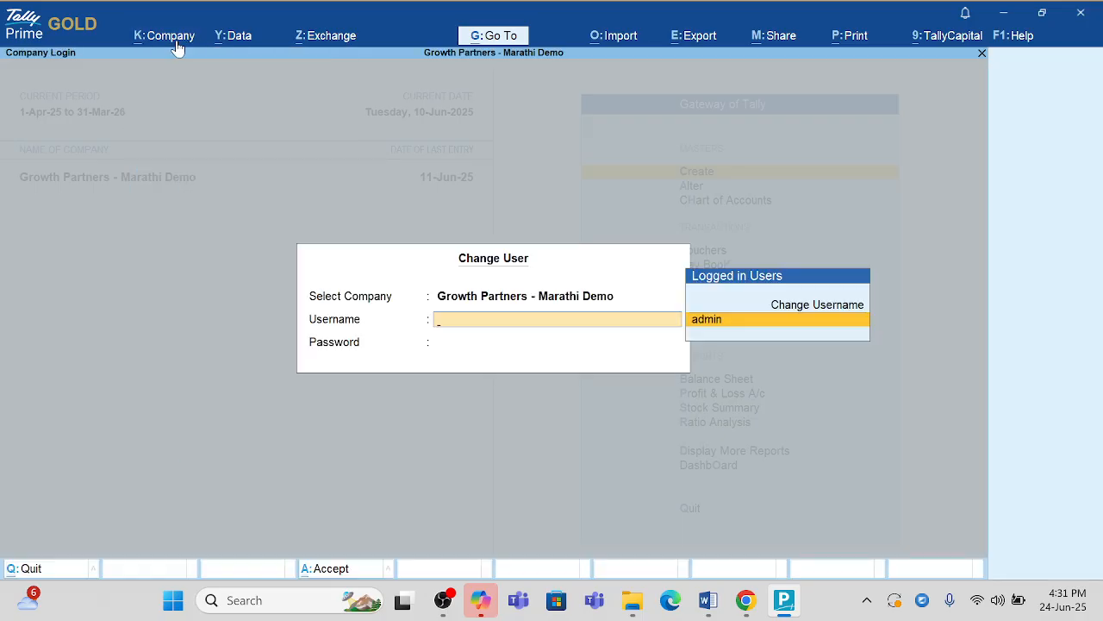
key(Up)
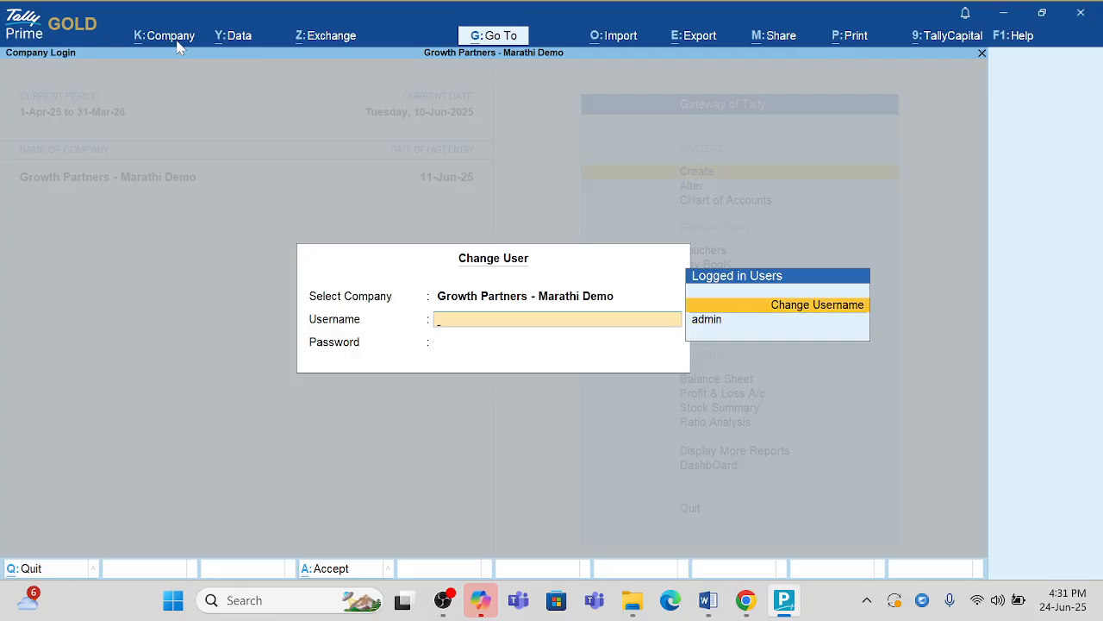
key(Return)
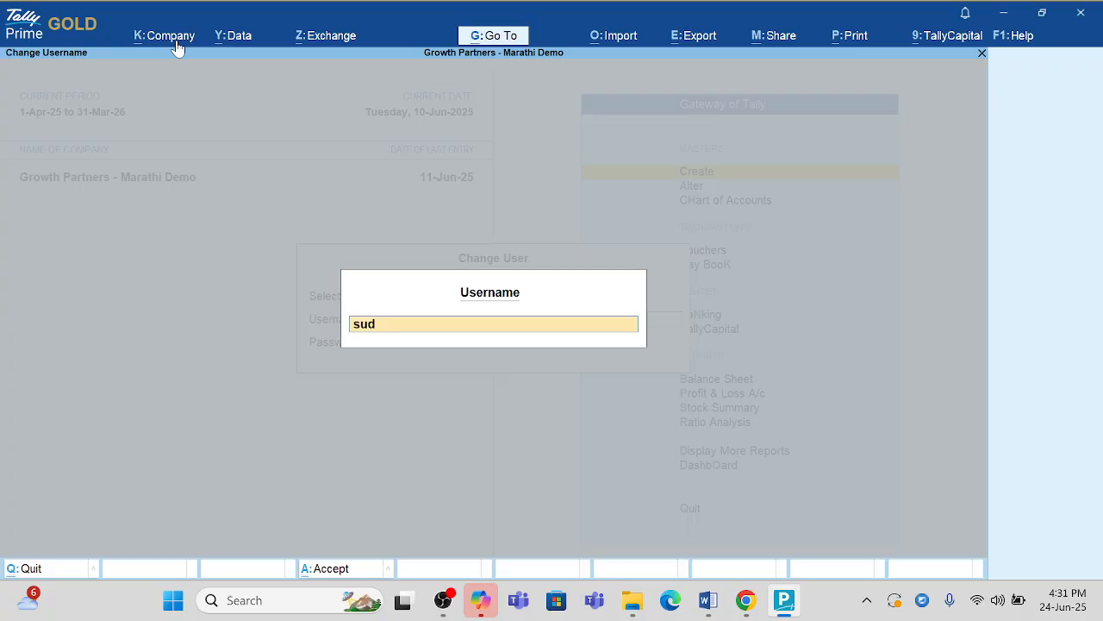
key(Return)
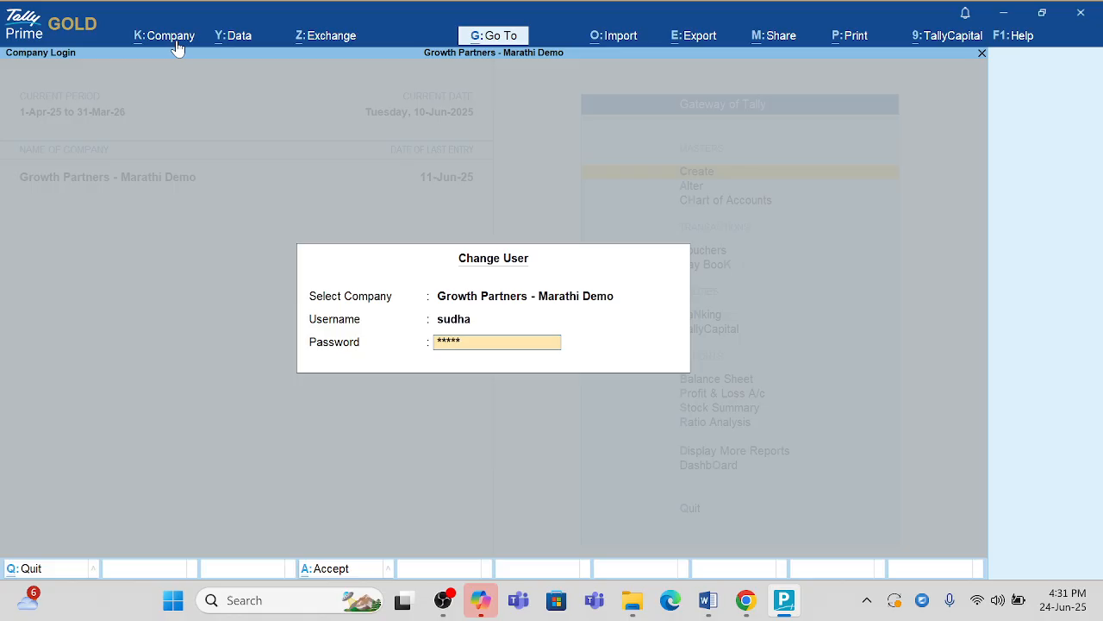
key(Return)
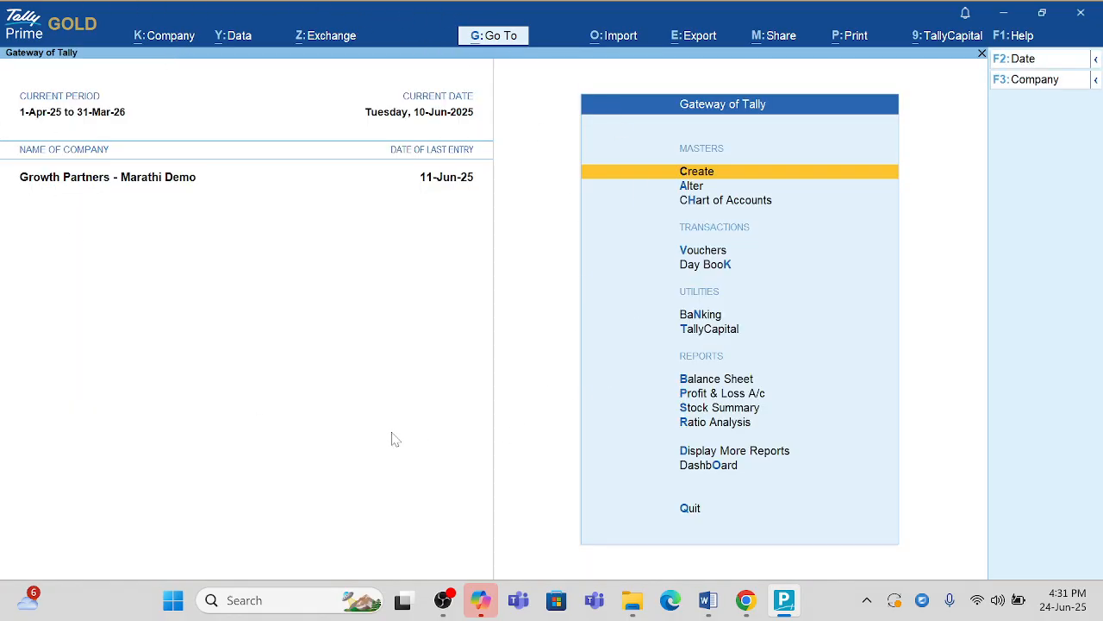
Select Vouchers in the Gateway of Tally and set the current date to 11-6-2025.
key(Down)
key(Down)
key(Down)
key(Down)
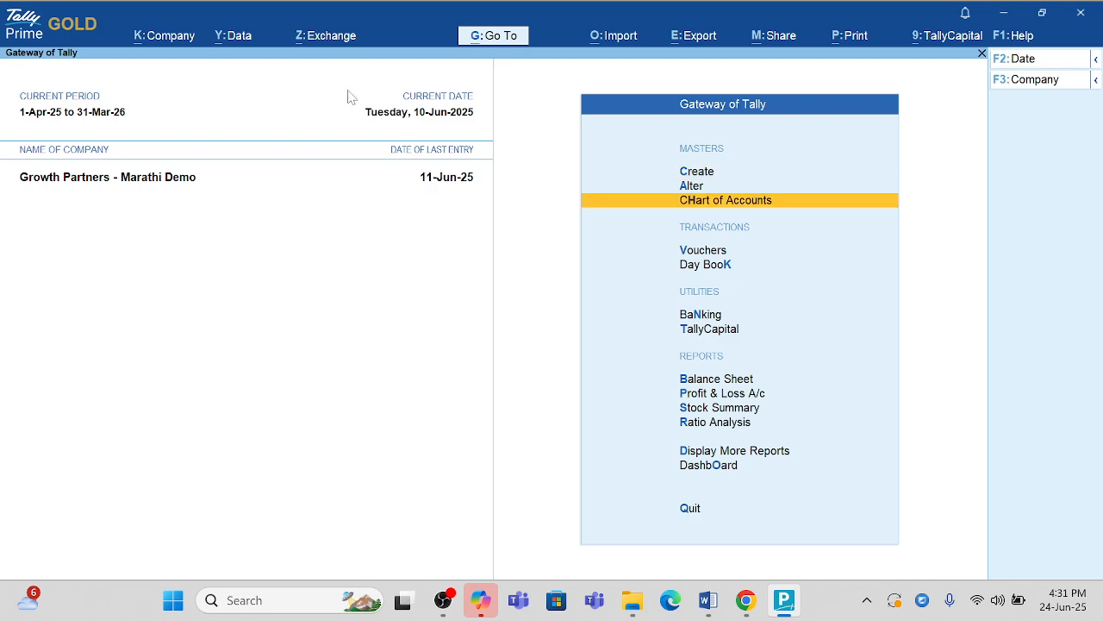
key(Up)
key(Return)
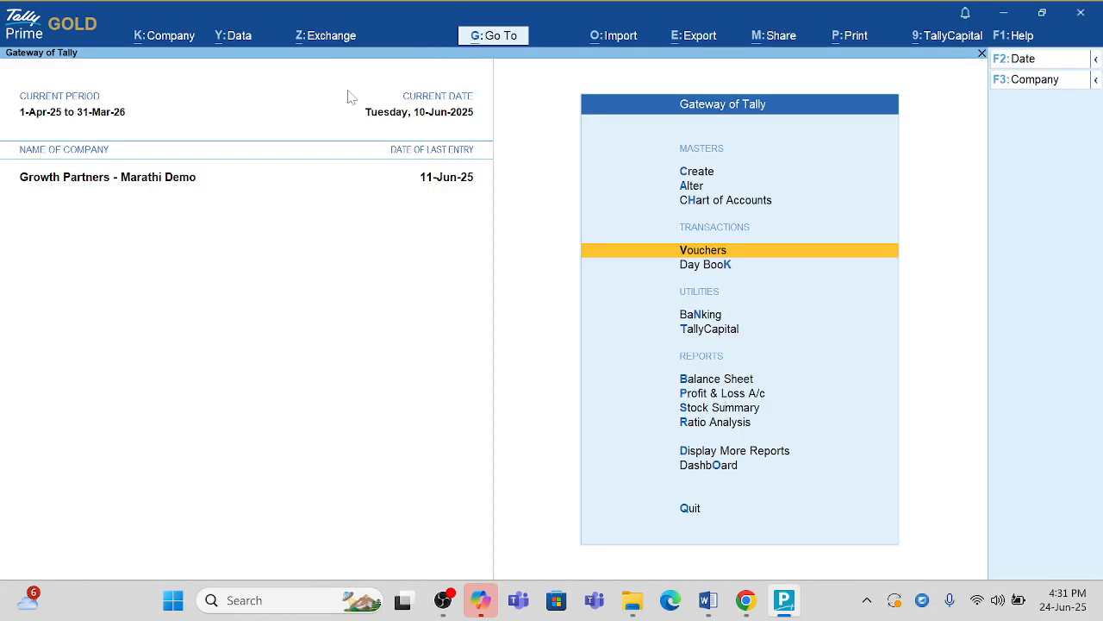
key(F2)
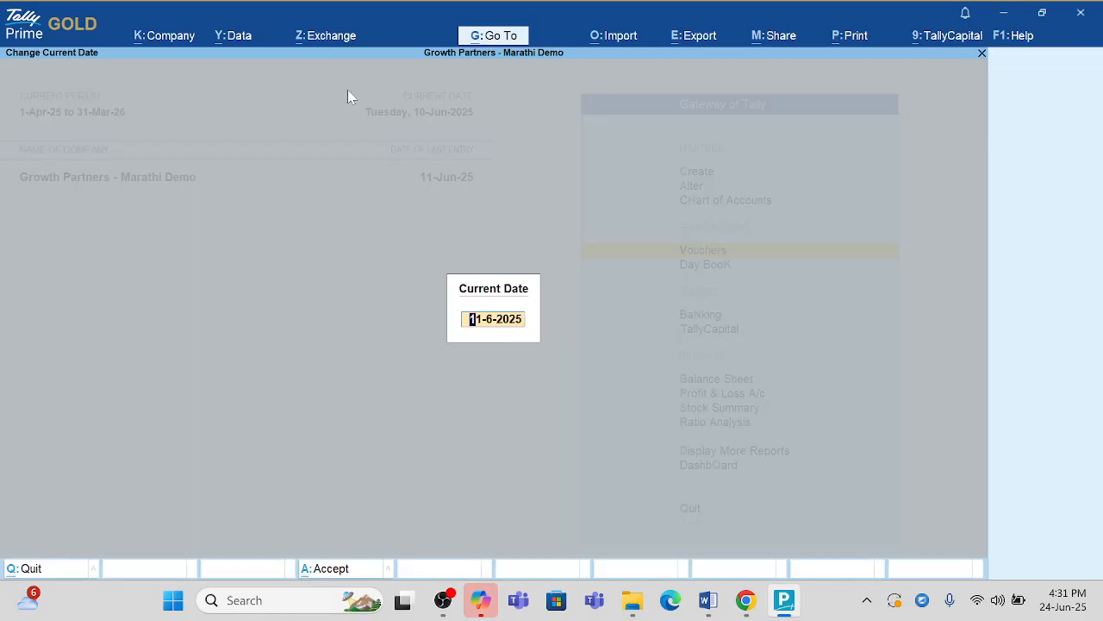
key(Return)
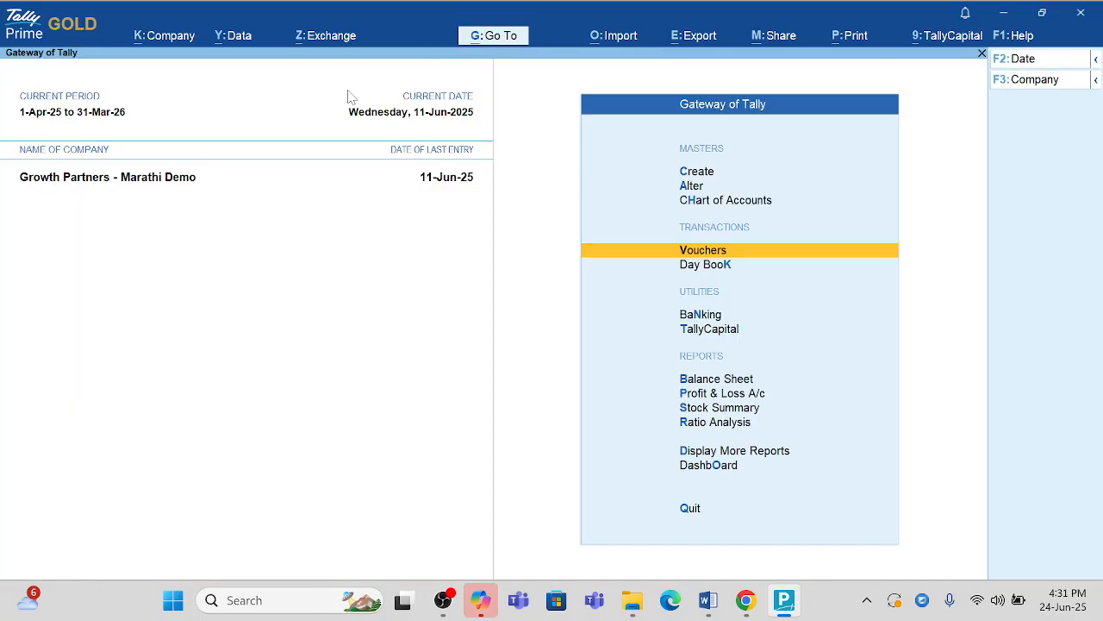
Start a sales voucher with the voucher class Not Applicable and set its date to 10-6-25.
key(Return)
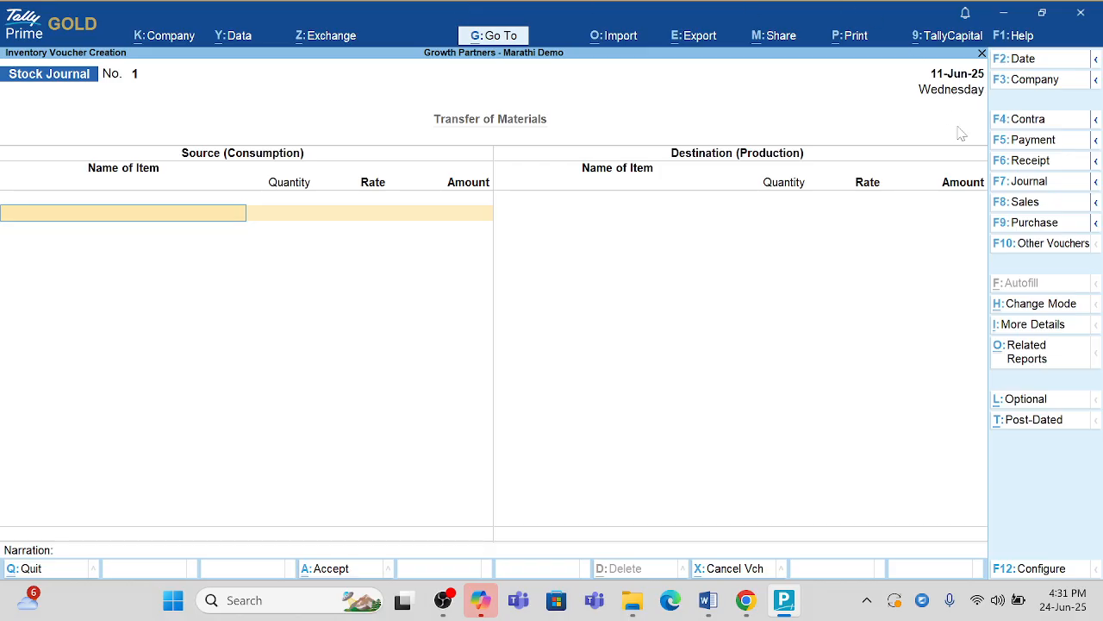
click(1030, 207)
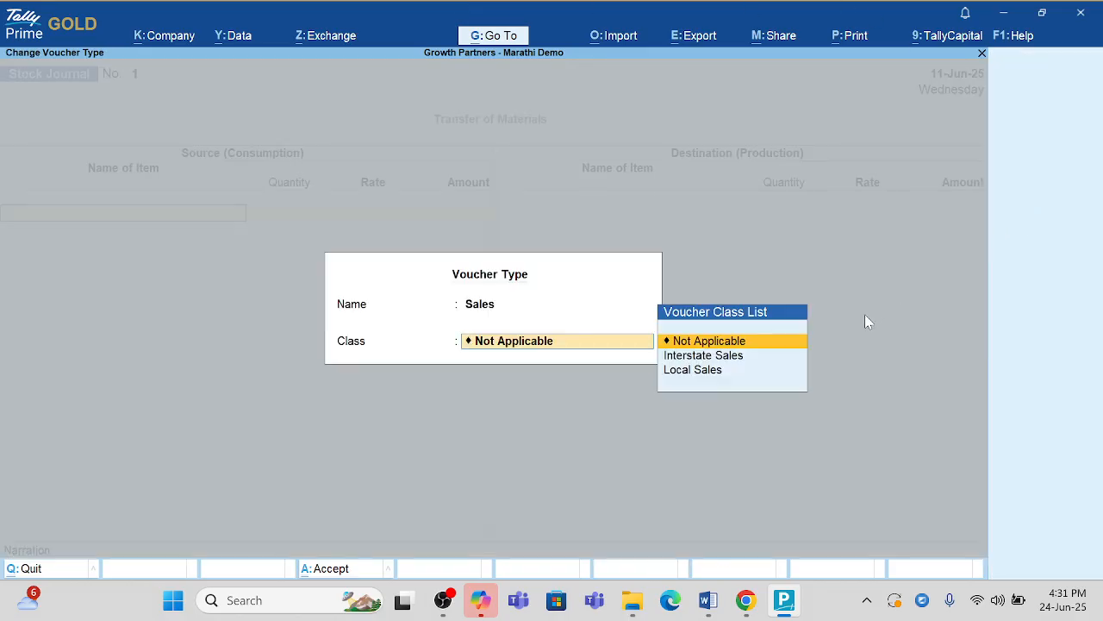
key(Return)
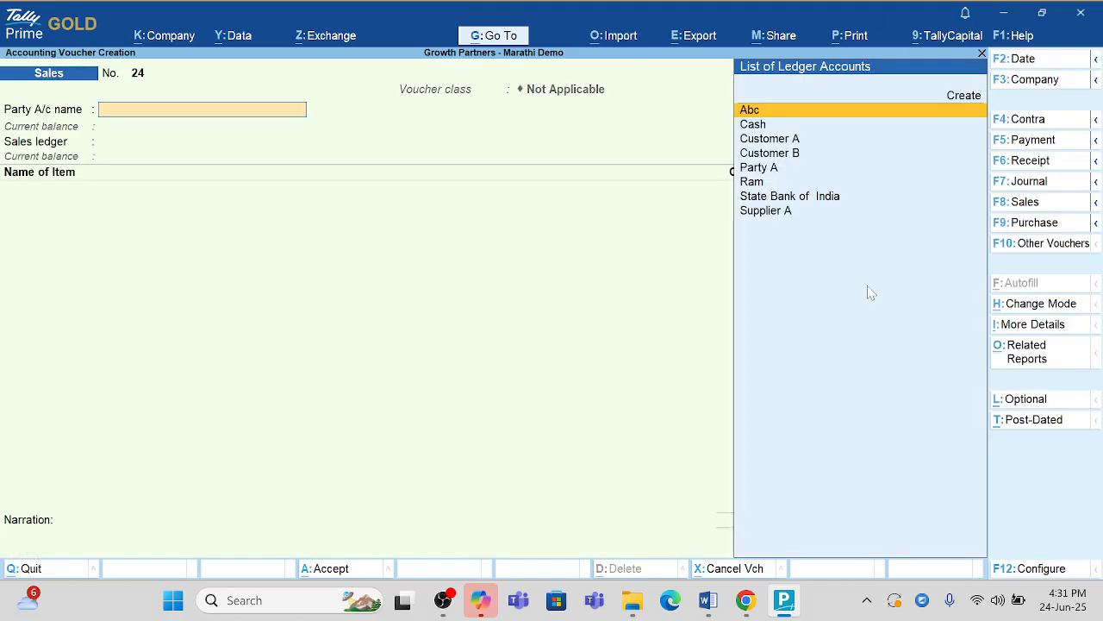
click(1021, 59)
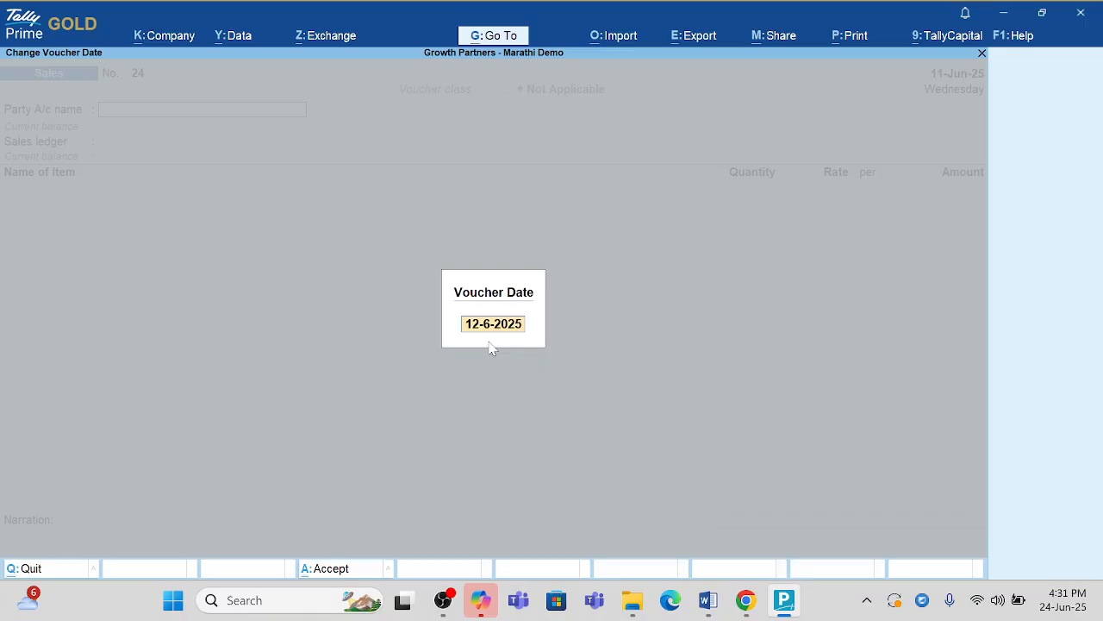
text(10-6-25)
key(Return)
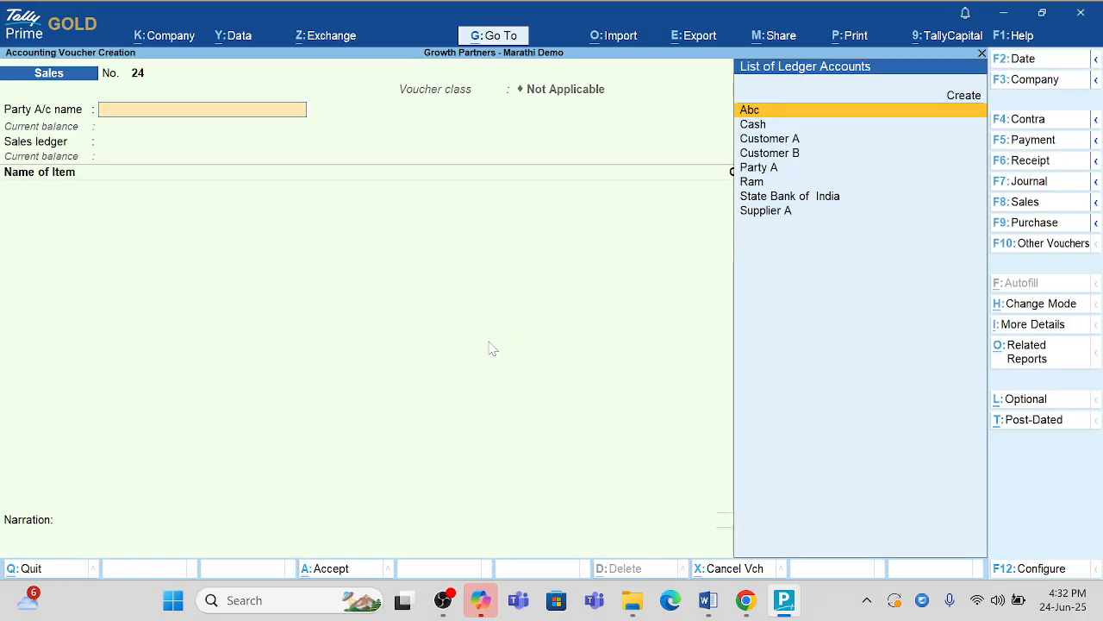
Choose Customer A as the party of the sales voucher and leave the dispatch details blank.
key(Down)
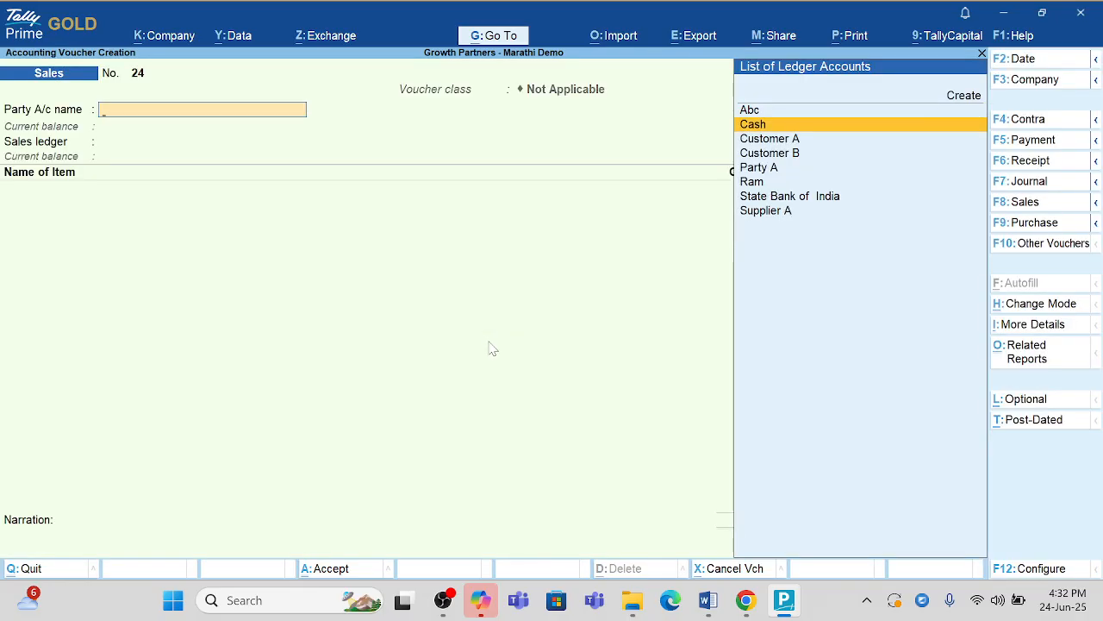
key(Down)
key(Return)
key(Return)
key(Return)
key(Return)
key(Return)
key(Return)
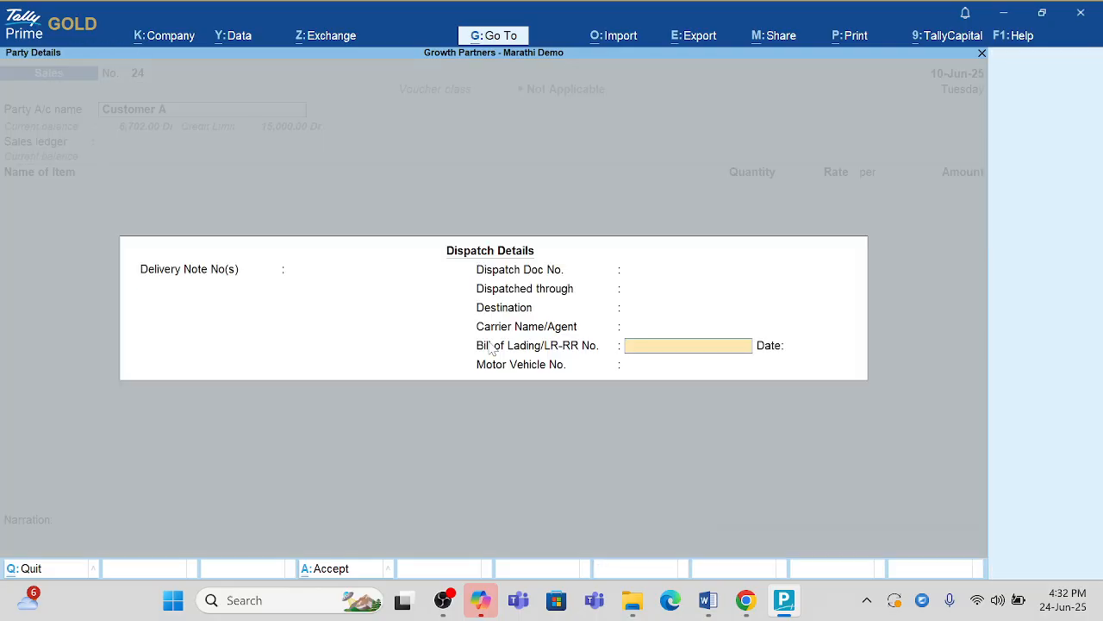
key(Return)
key(Return)
Accept the default party details for Customer A and use Sales as the sales ledger.
key(Return)
key(Return)
key(Return)
key(Return)
key(Return)
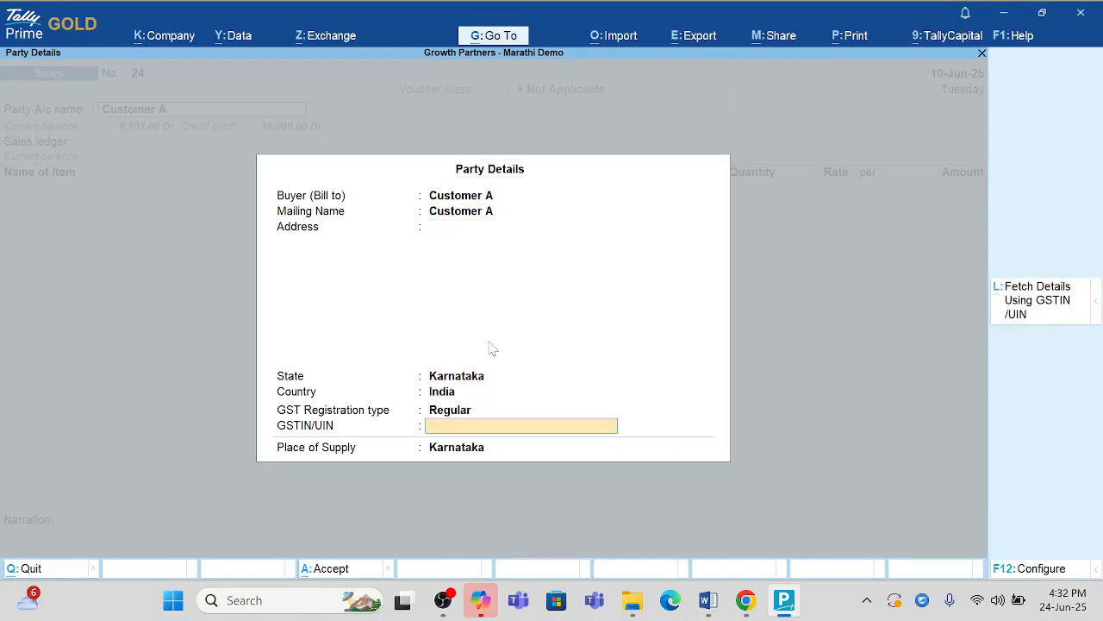
key(Return)
key(Return)
key(Return)
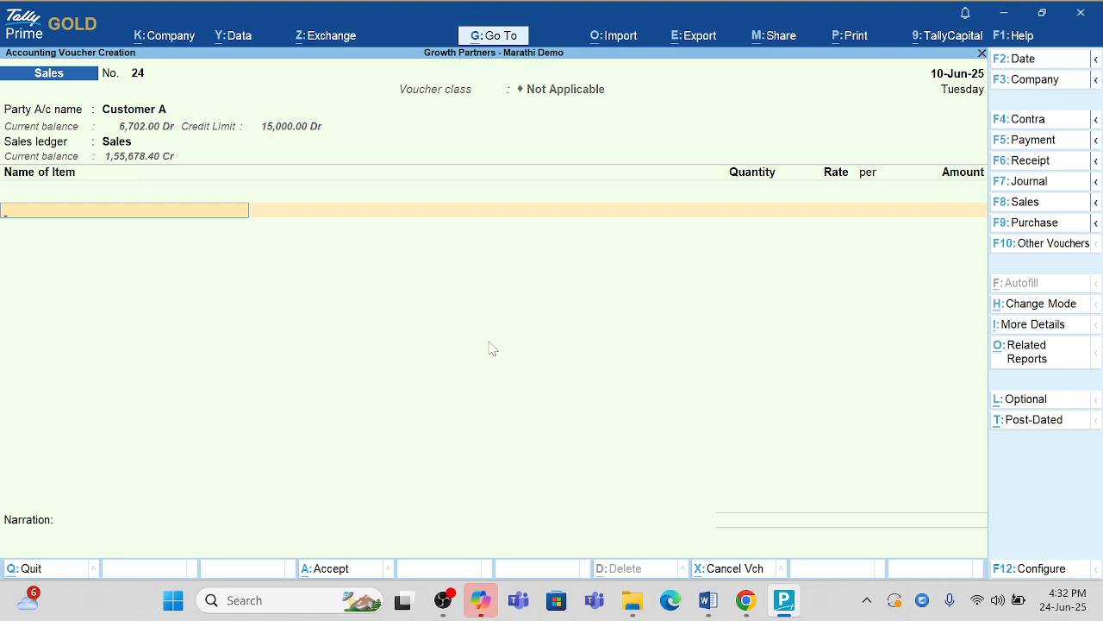
Add the stock item Books with an amount of 234 and end the item list.
key(Down)
key(Down)
key(Down)
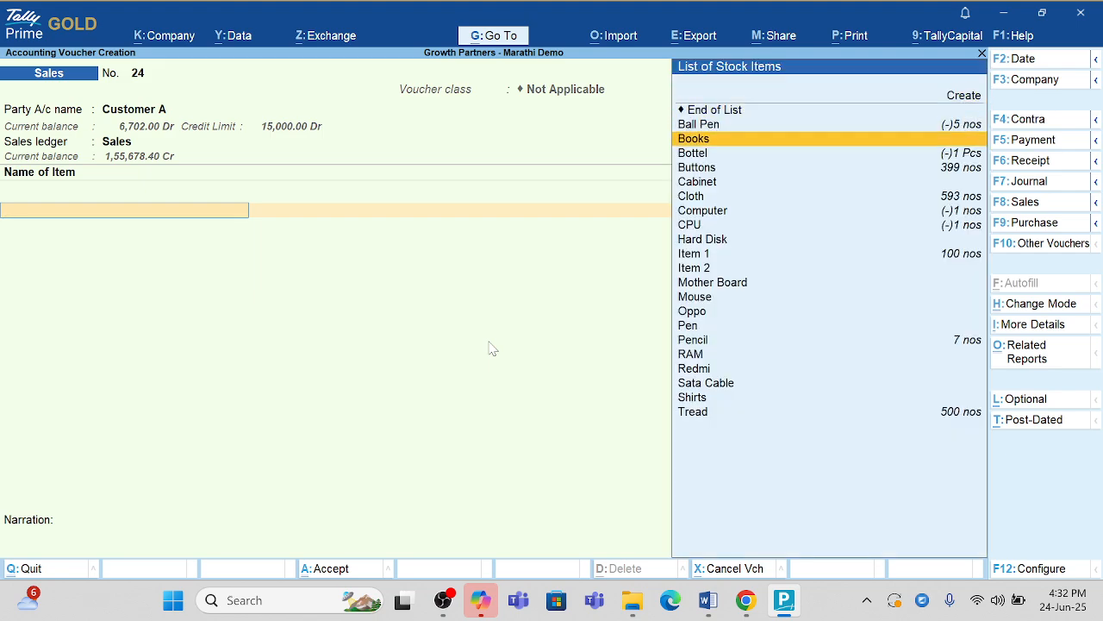
key(Return)
key(Return)
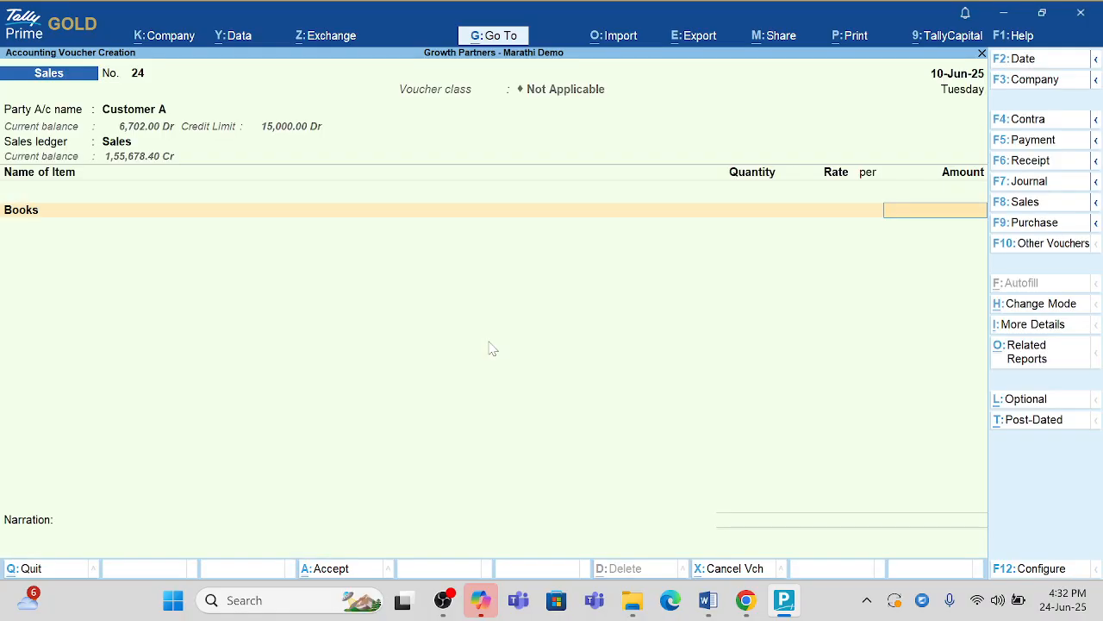
text(234)
key(Return)
key(Return)
key(Return)
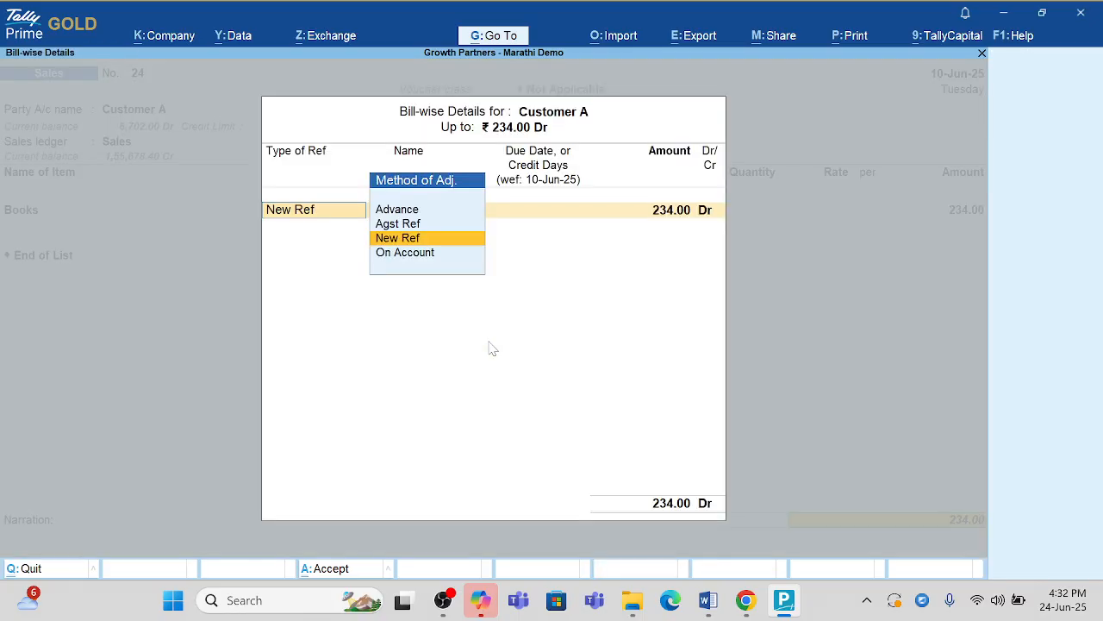
Allocate the 234.00 Dr bill to New Ref 24 and try to save the back dated sales voucher.
key(Return)
key(Return)
key(Return)
key(Return)
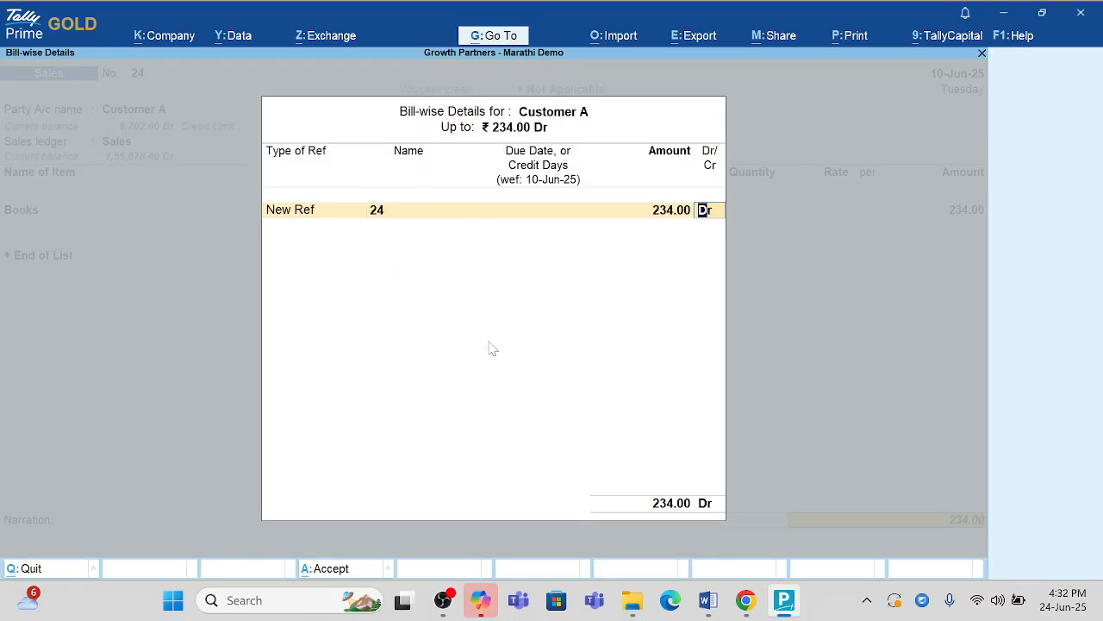
key(Return)
key(Return)
key(Return)
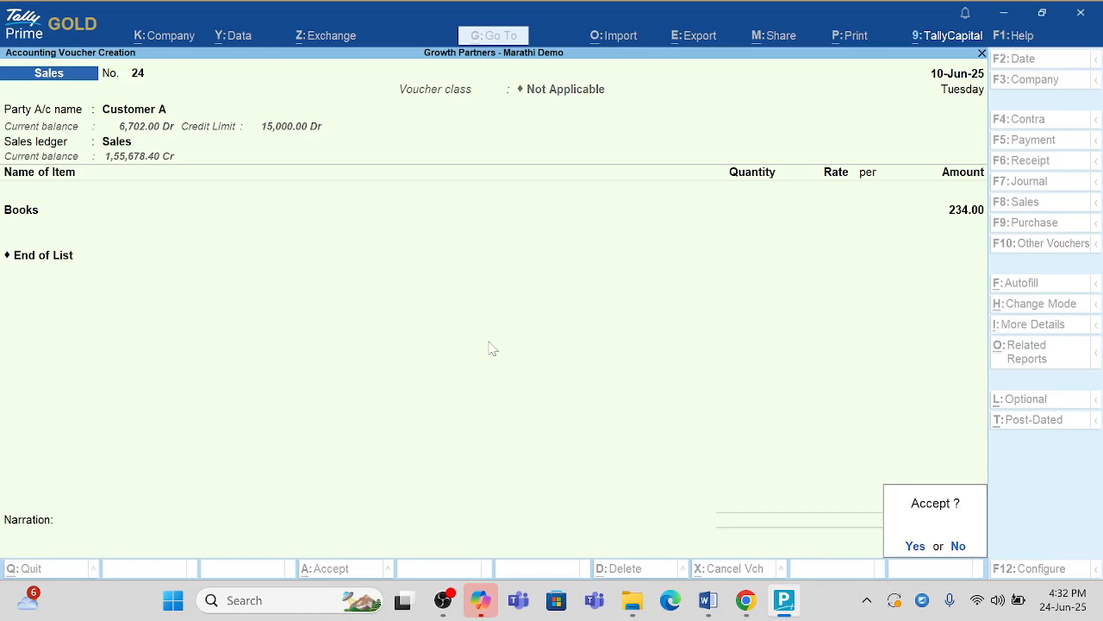
key(Return)
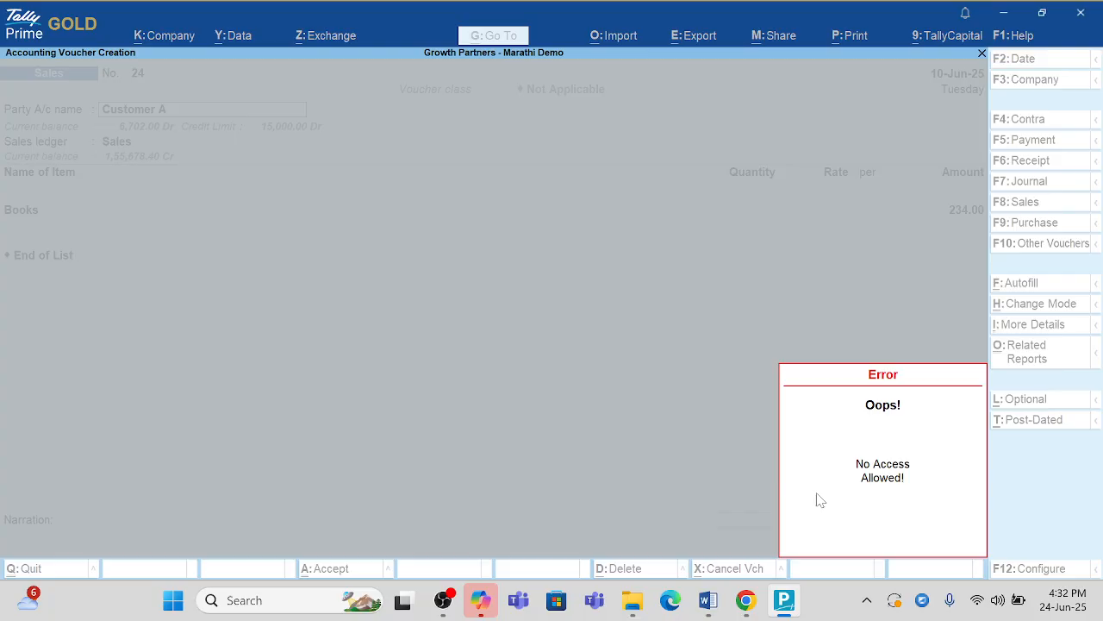
Quit the sales voucher without saving it and return to the Gateway of Tally.
key(Escape)
key(Escape)
key(Escape)
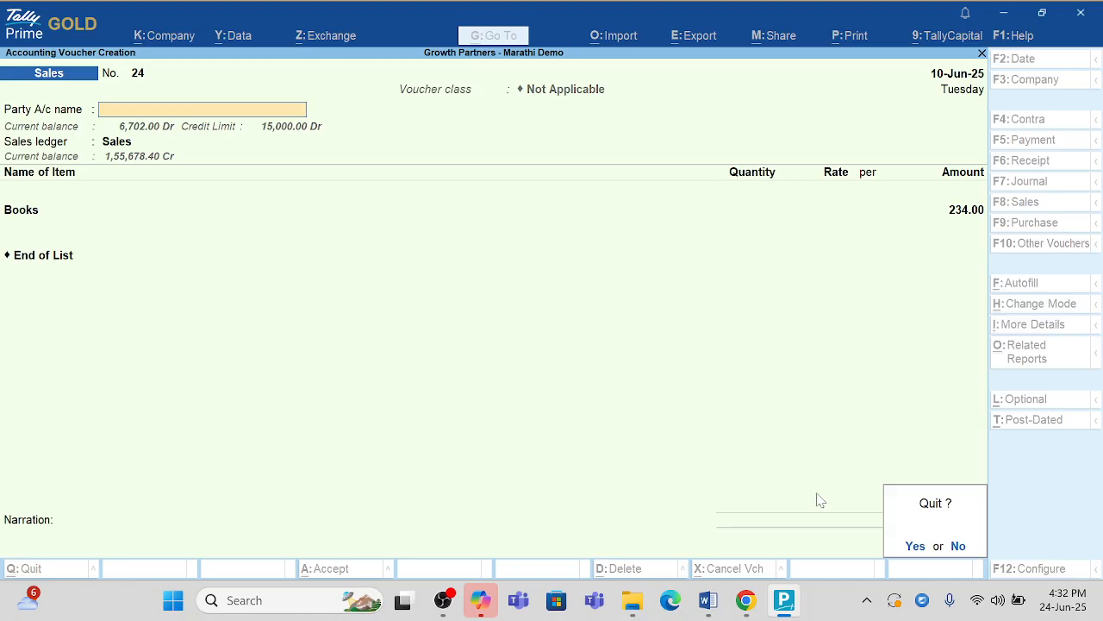
key(y)
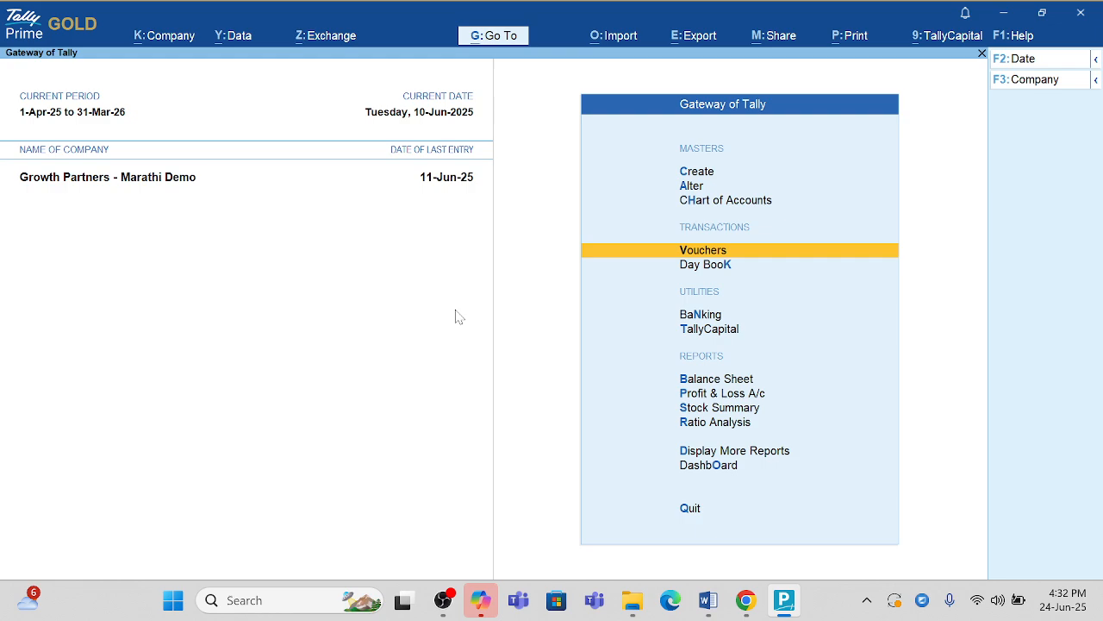
Set the current date to 10-6-25 and try to open voucher creation from the Gateway of Tally.
key(F2)
text(1)
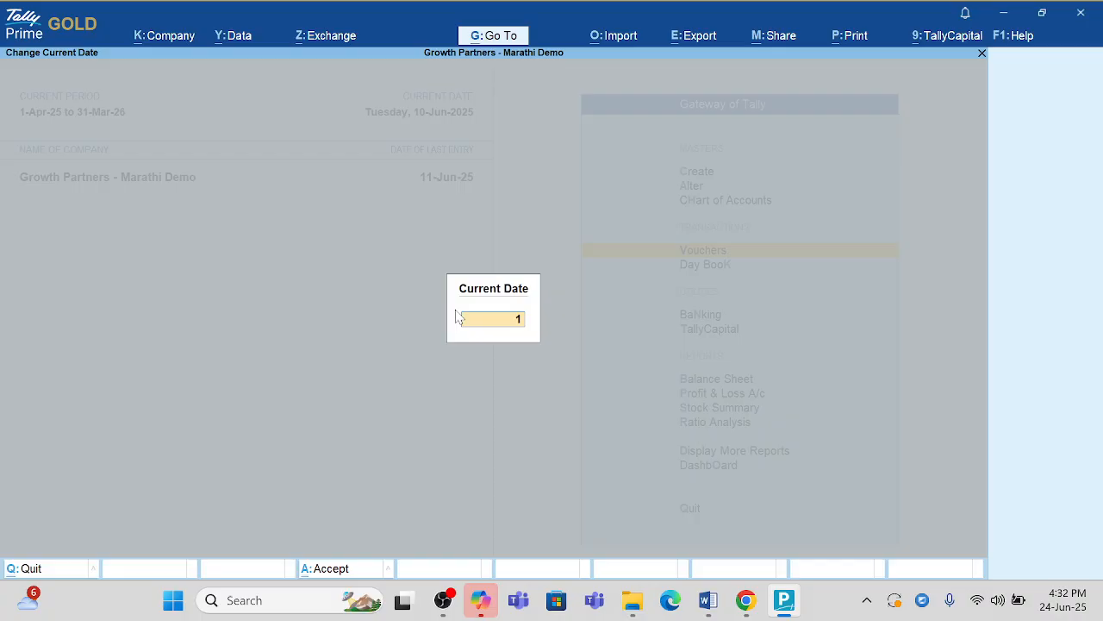
text(0-6-25)
key(Return)
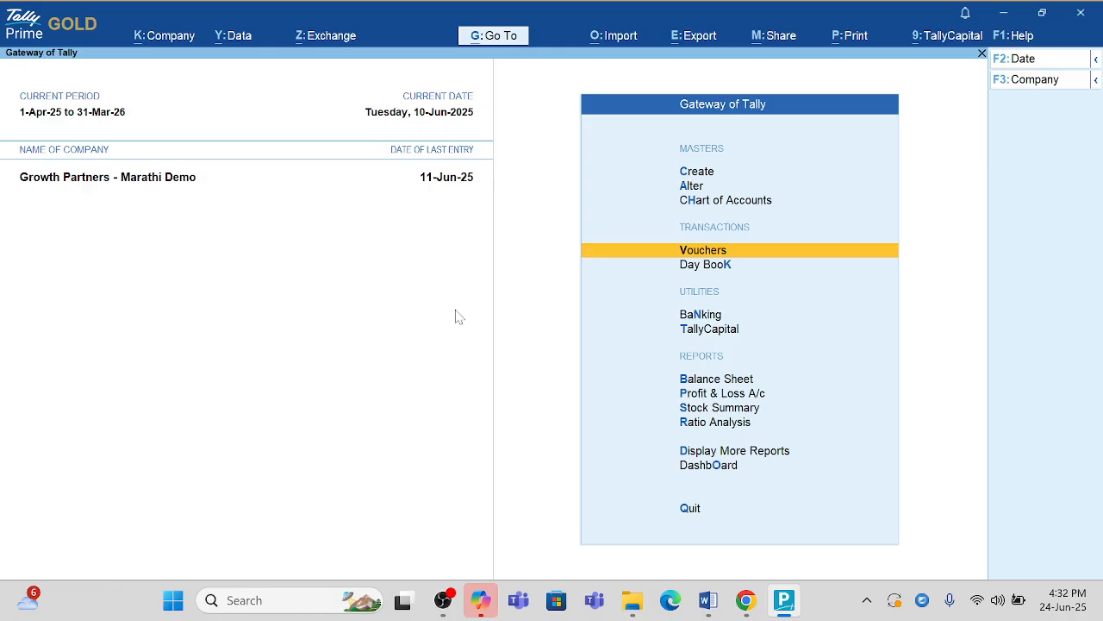
key(Return)
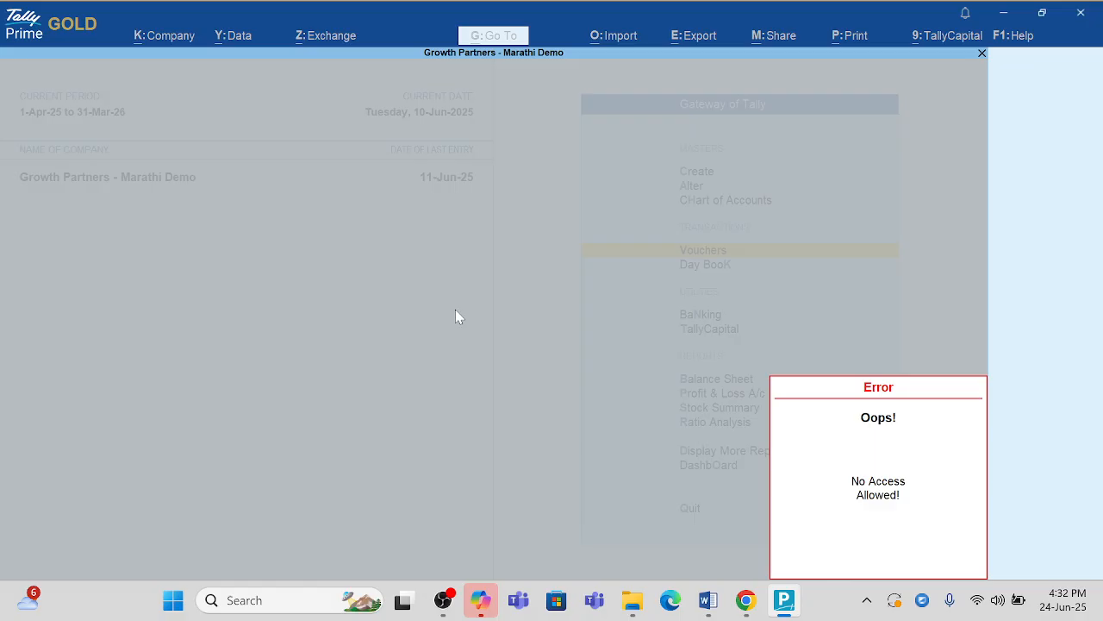
key(Escape)
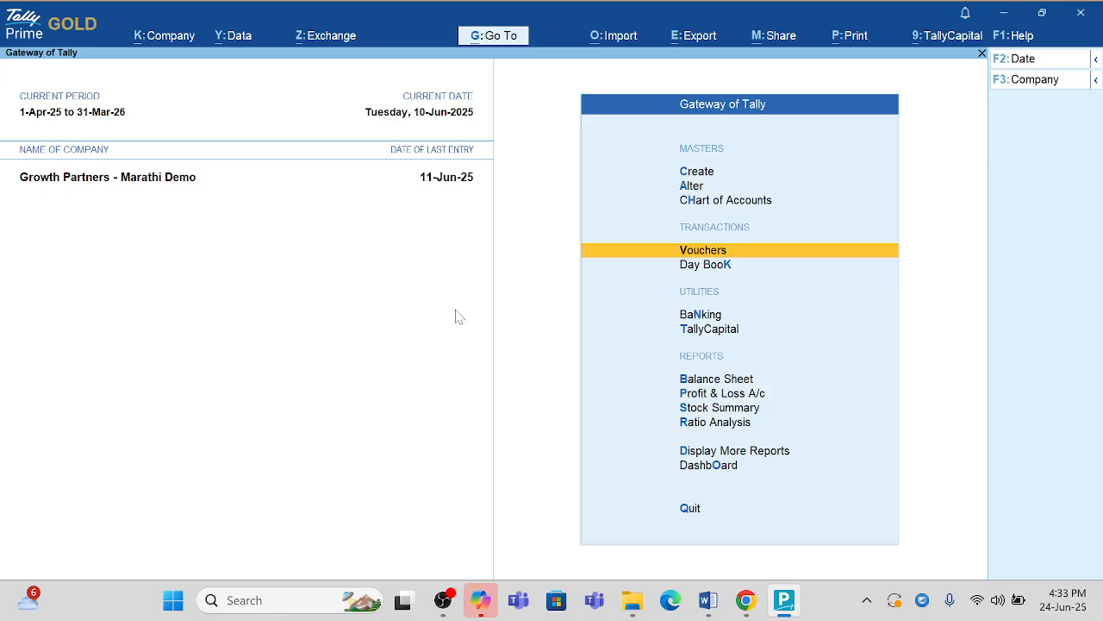
key(Down)
key(Down)
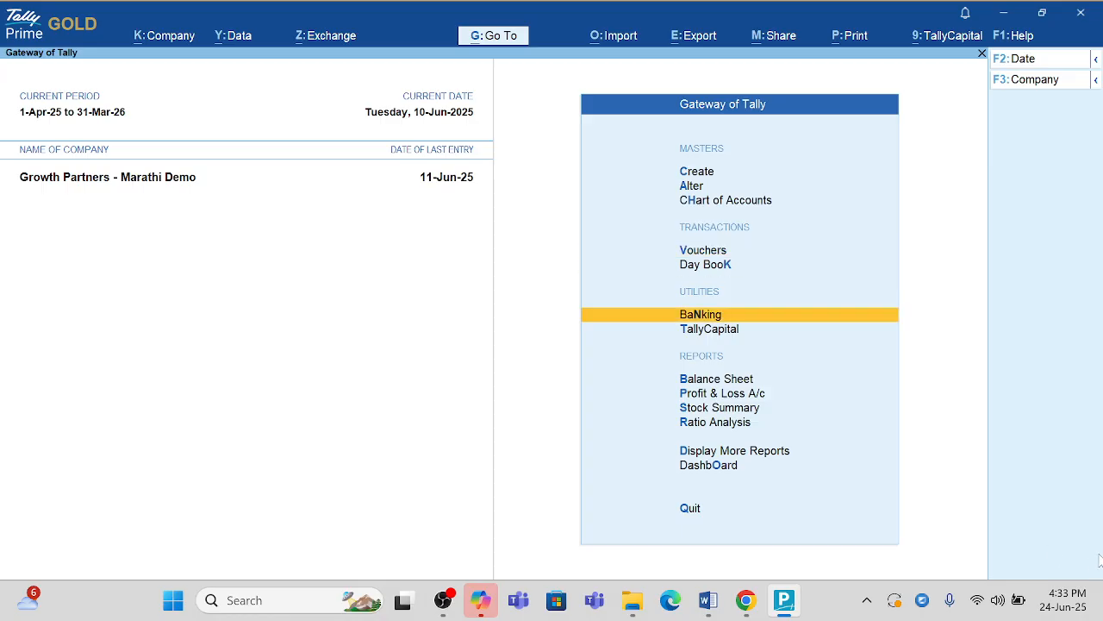